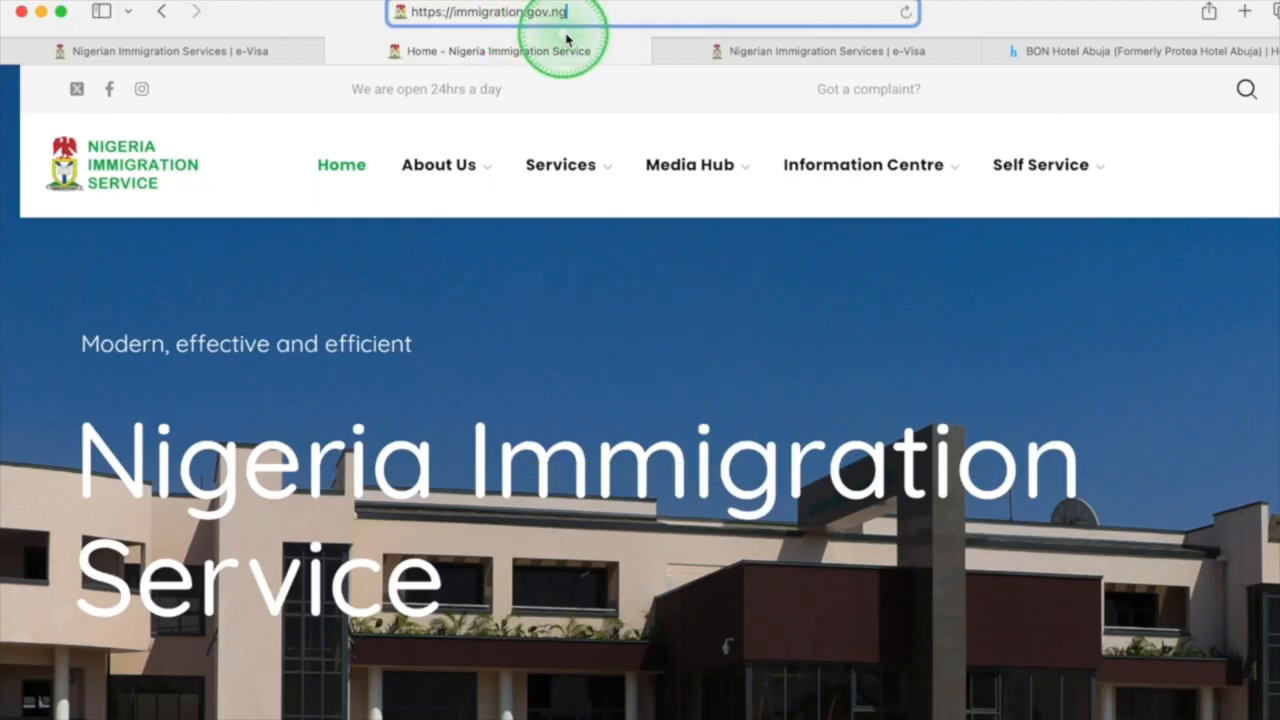
Load portal.immigration.gov.ng and review its notice about old applications and the passport and visa service sections.
{"action": "left_click", "coordinate": [724, 449]}
{"action": "scroll", "coordinate": [724, 449], "scroll_direction": "down", "scroll_amount": 3}
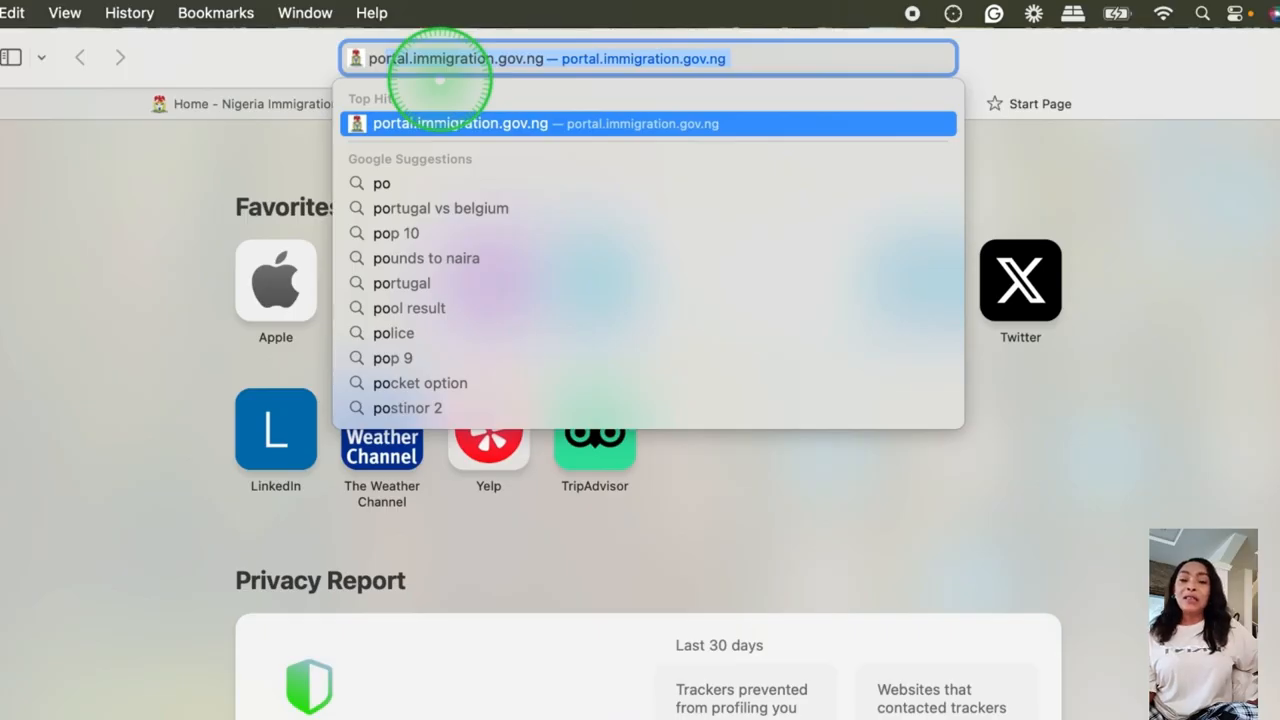
{"action": "key", "text": "Return"}
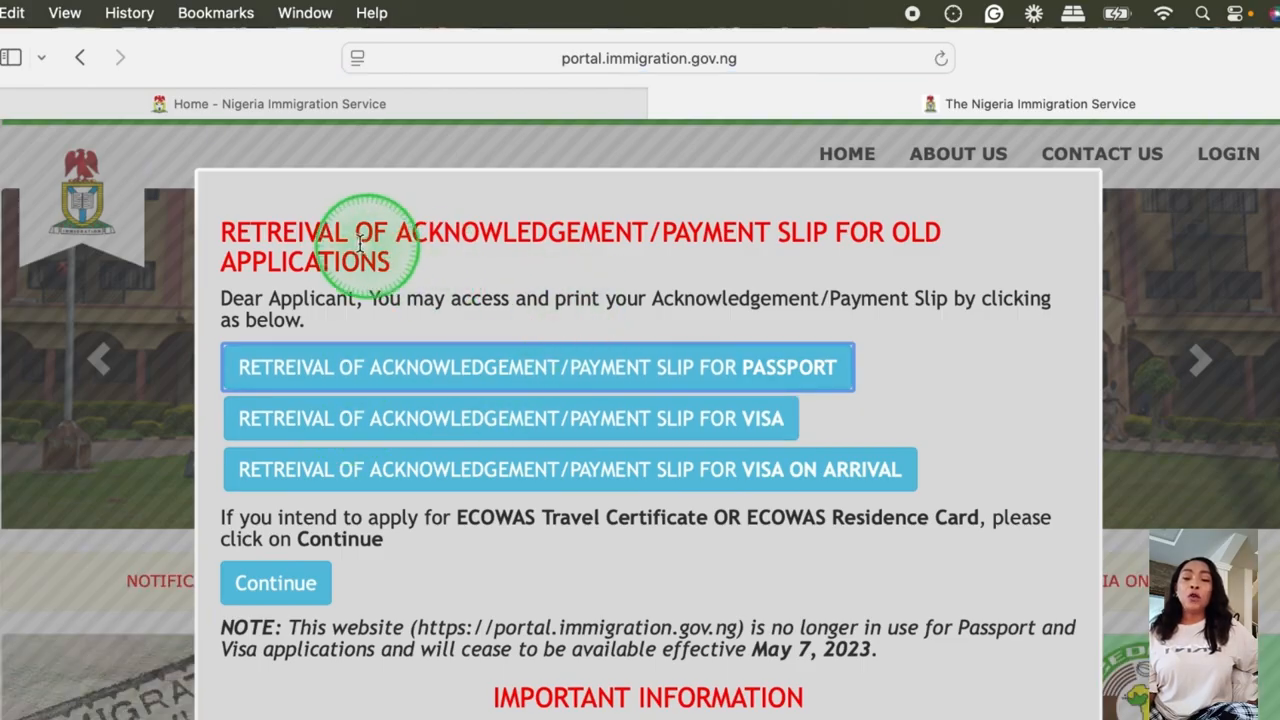
{"action": "left_click", "coordinate": [769, 63]}
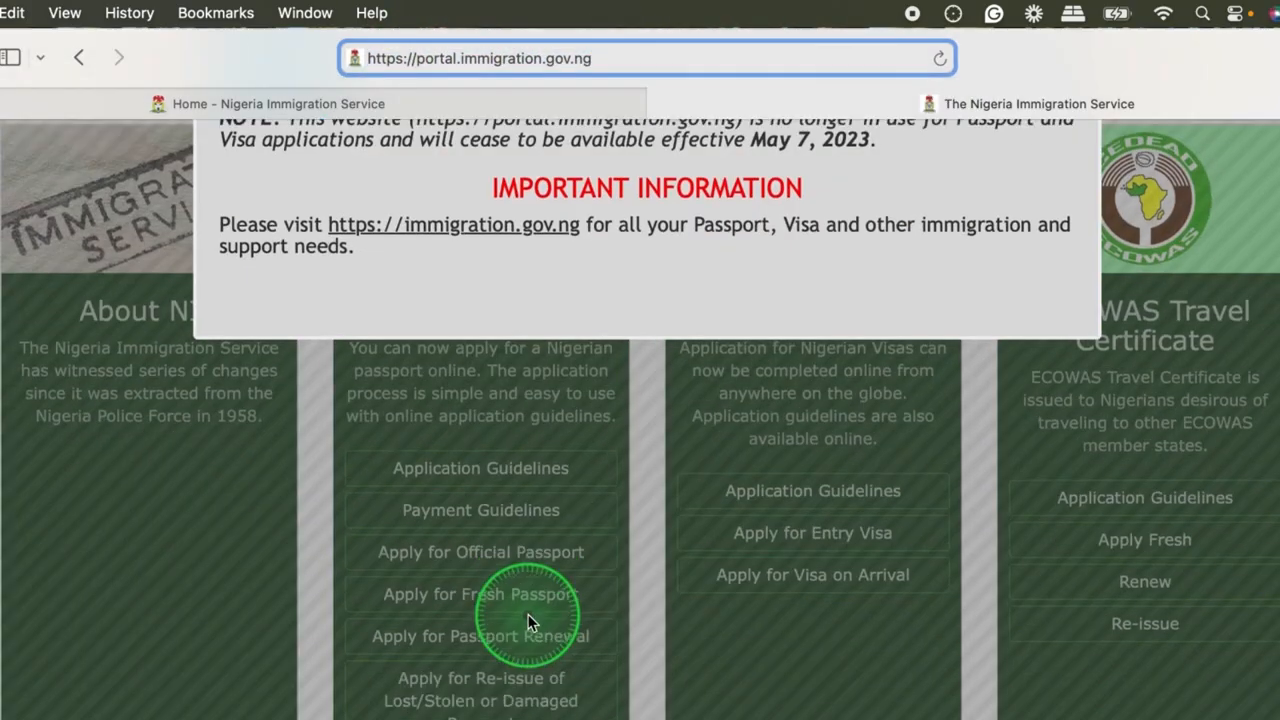
{"action": "scroll", "coordinate": [529, 620], "scroll_direction": "down", "scroll_amount": 3}
{"action": "scroll", "coordinate": [529, 620], "scroll_direction": "down", "scroll_amount": 6}
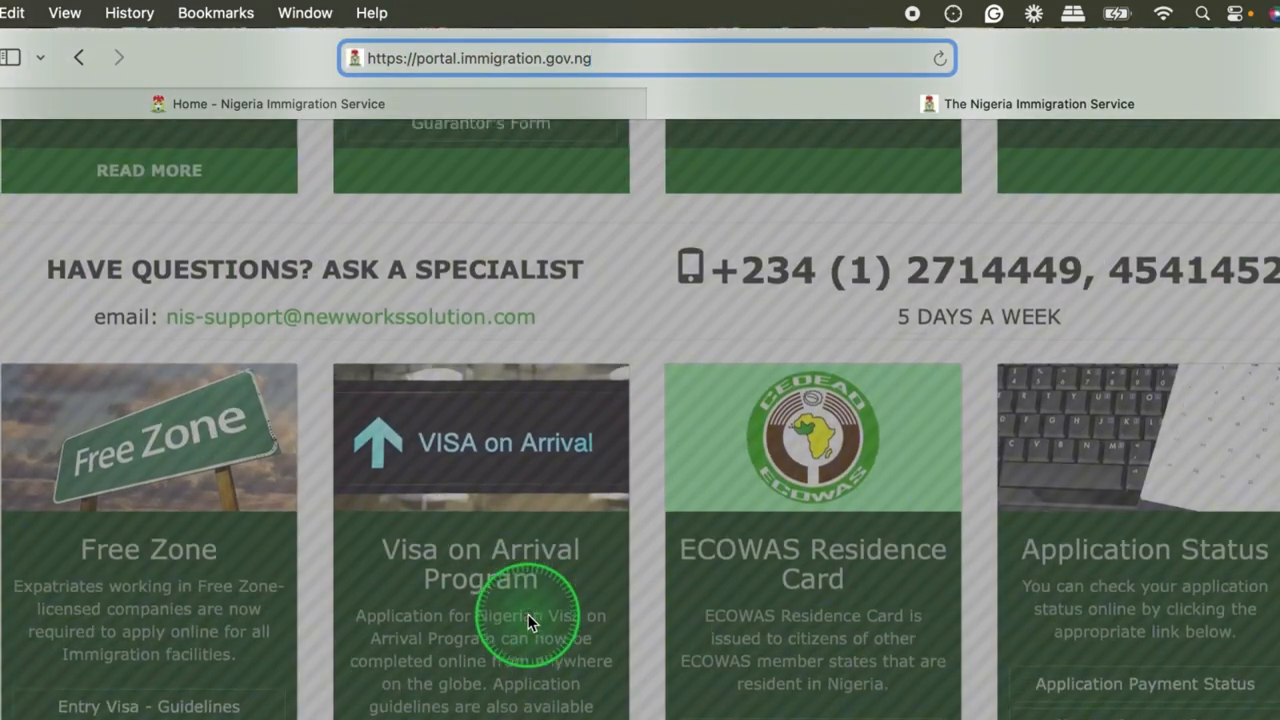
{"action": "left_click", "coordinate": [514, 605]}
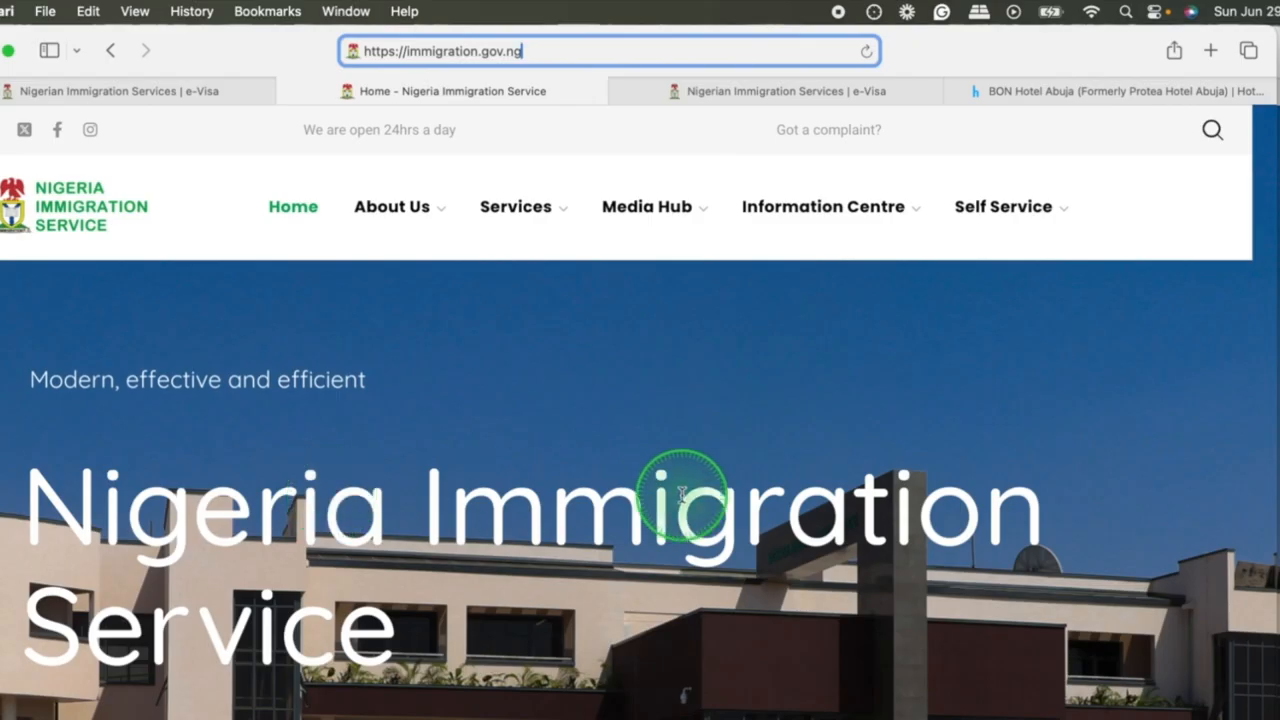
Review the immigration.gov.ng home page, covering the visa, passport, landing card and CERPAC sections and the footer contact details.
{"action": "scroll", "coordinate": [682, 493], "scroll_direction": "down", "scroll_amount": 3}
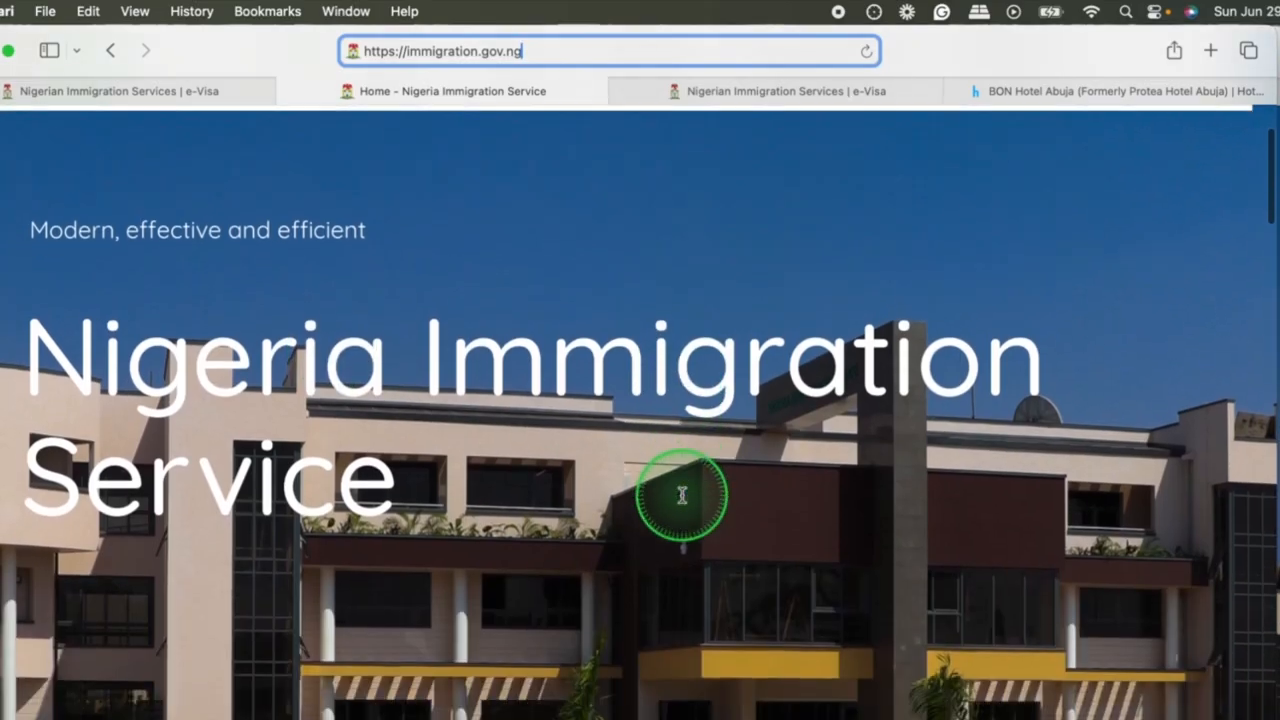
{"action": "scroll", "coordinate": [682, 495], "scroll_direction": "down", "scroll_amount": 15}
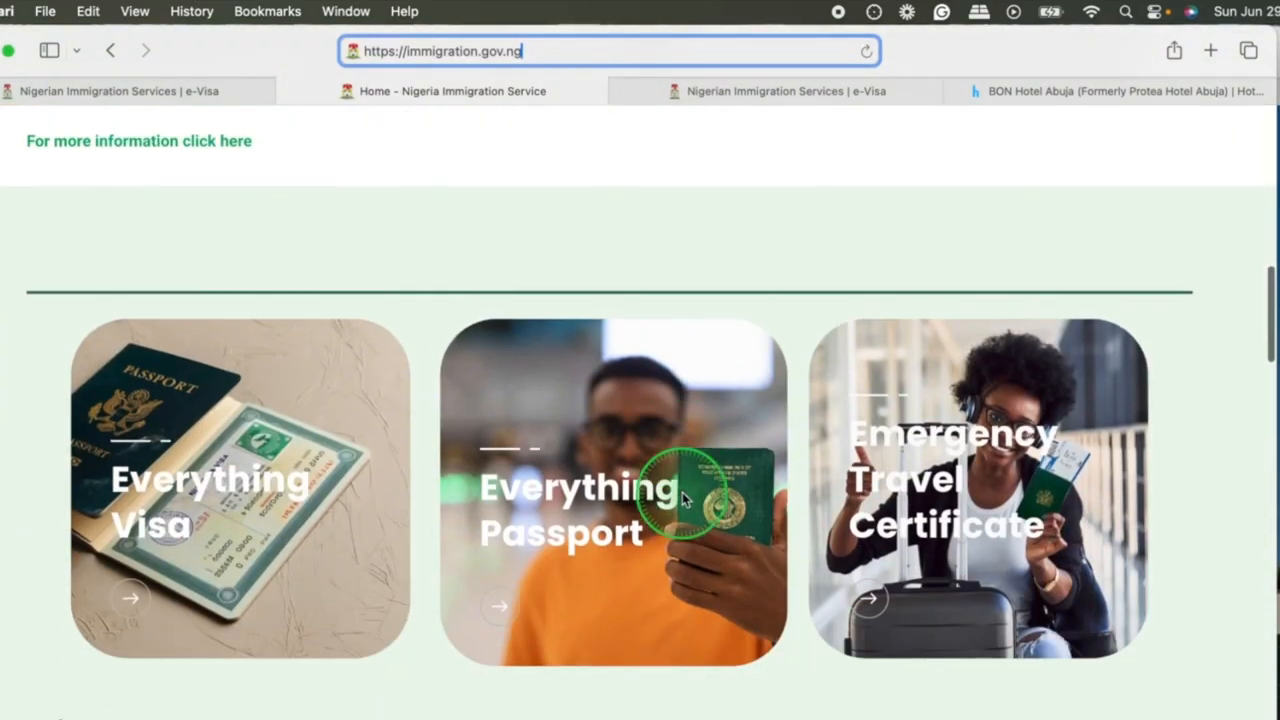
{"action": "scroll", "coordinate": [682, 497], "scroll_direction": "down", "scroll_amount": 15}
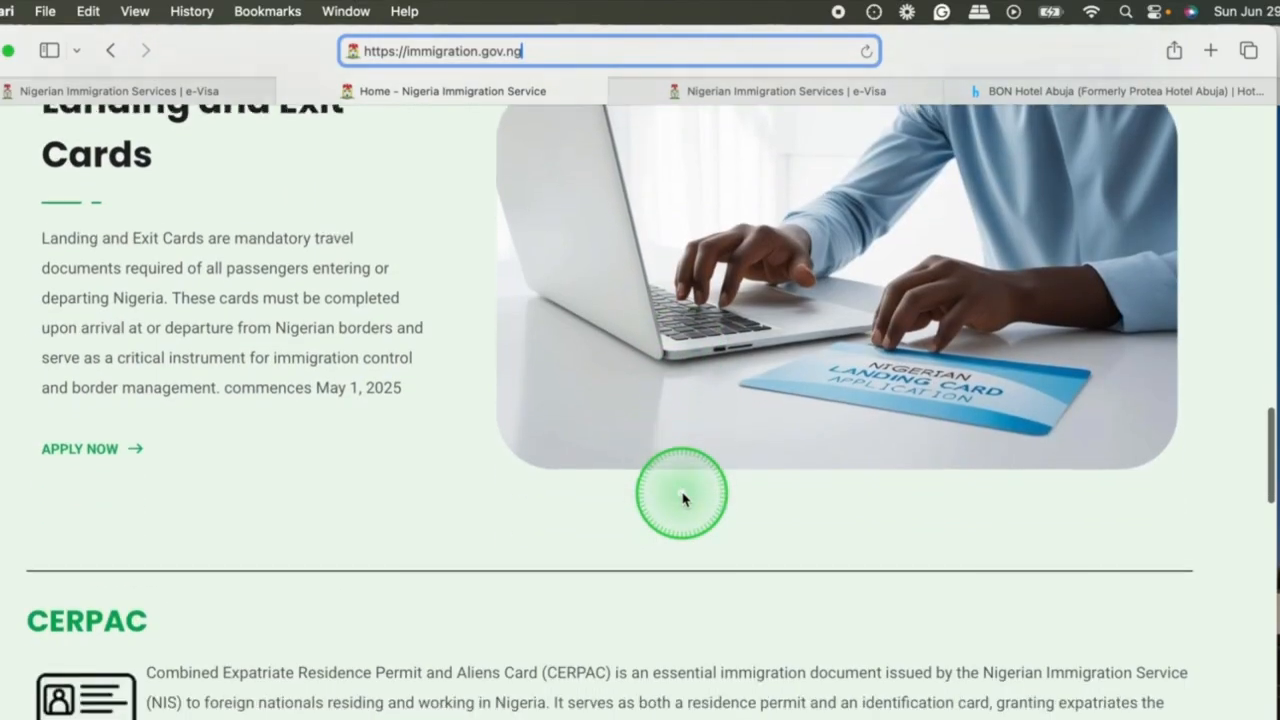
{"action": "scroll", "coordinate": [682, 495], "scroll_direction": "down", "scroll_amount": 3}
{"action": "scroll", "coordinate": [383, 563], "scroll_direction": "up", "scroll_amount": 15}
{"action": "scroll", "coordinate": [383, 566], "scroll_direction": "down", "scroll_amount": 6}
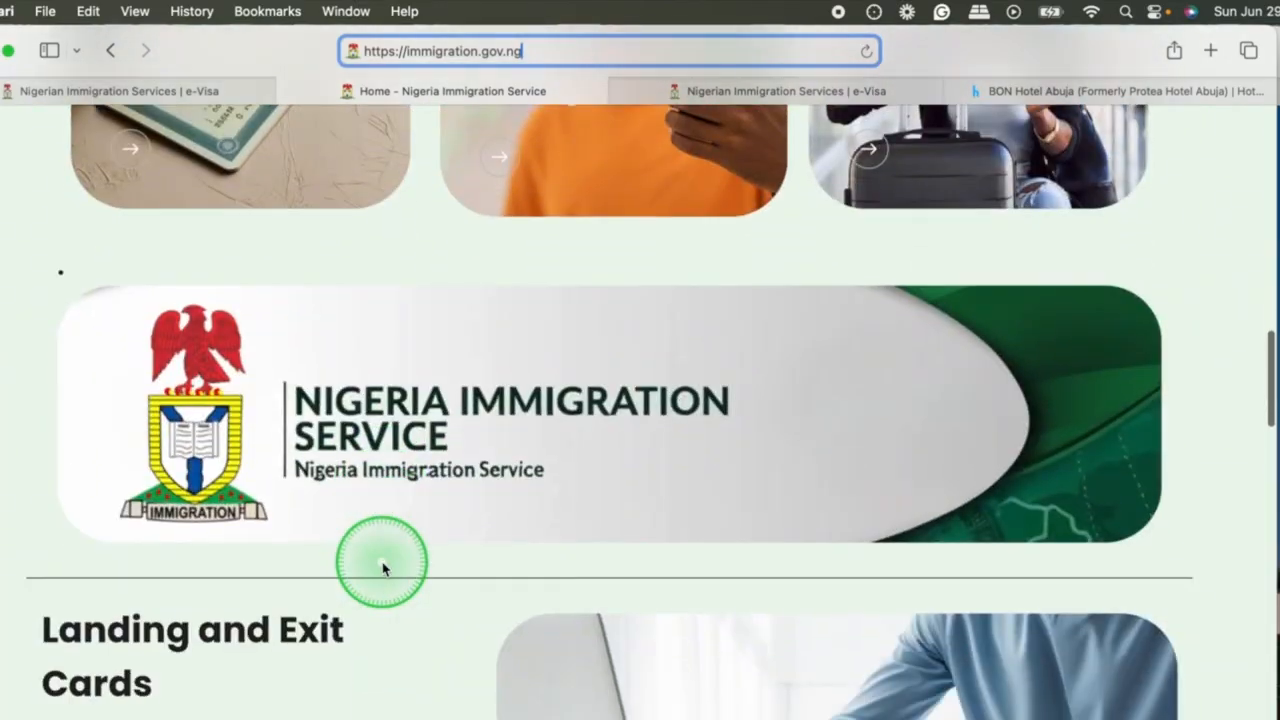
{"action": "scroll", "coordinate": [383, 567], "scroll_direction": "down", "scroll_amount": 15}
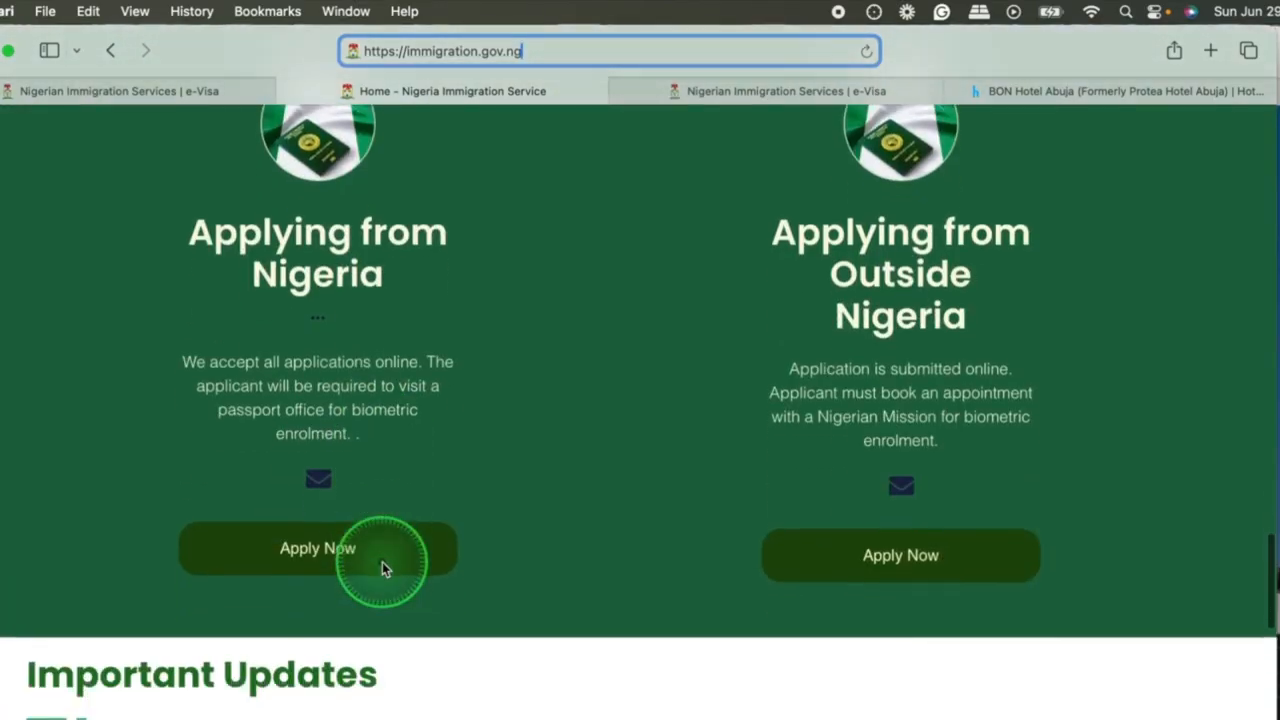
{"action": "scroll", "coordinate": [382, 562], "scroll_direction": "down", "scroll_amount": 10}
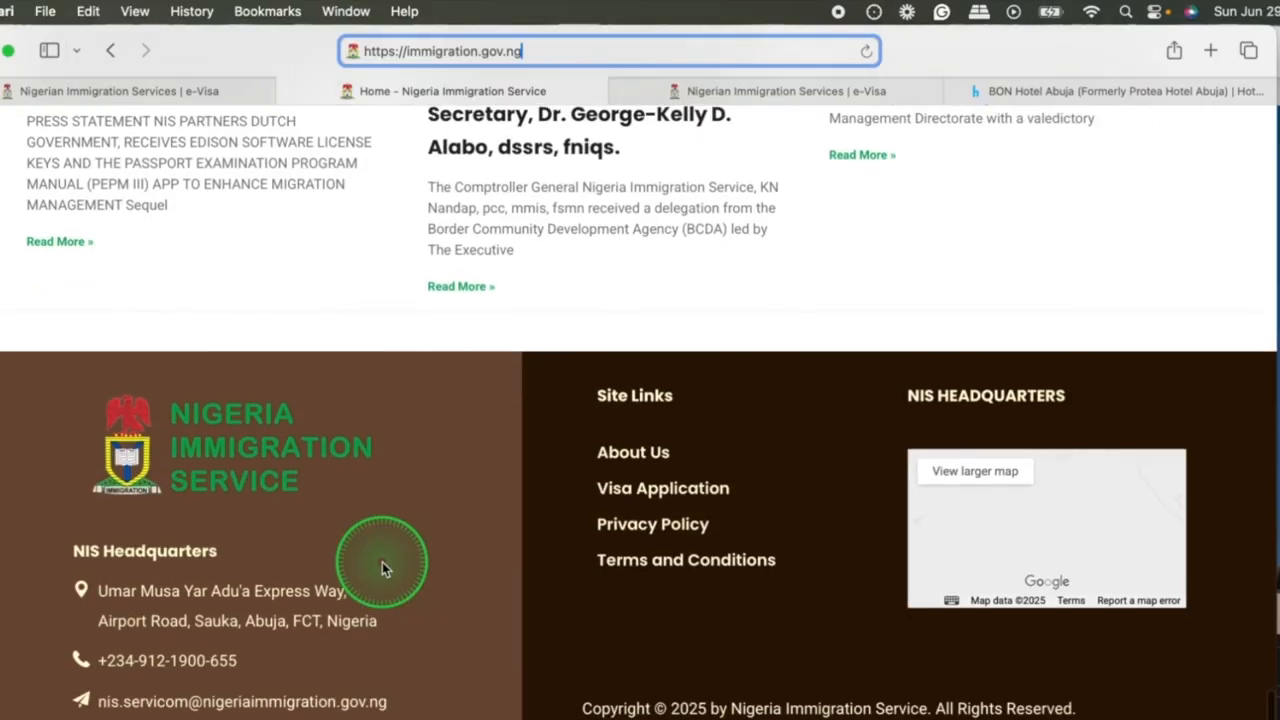
{"action": "scroll", "coordinate": [420, 470], "scroll_direction": "up", "scroll_amount": 20}
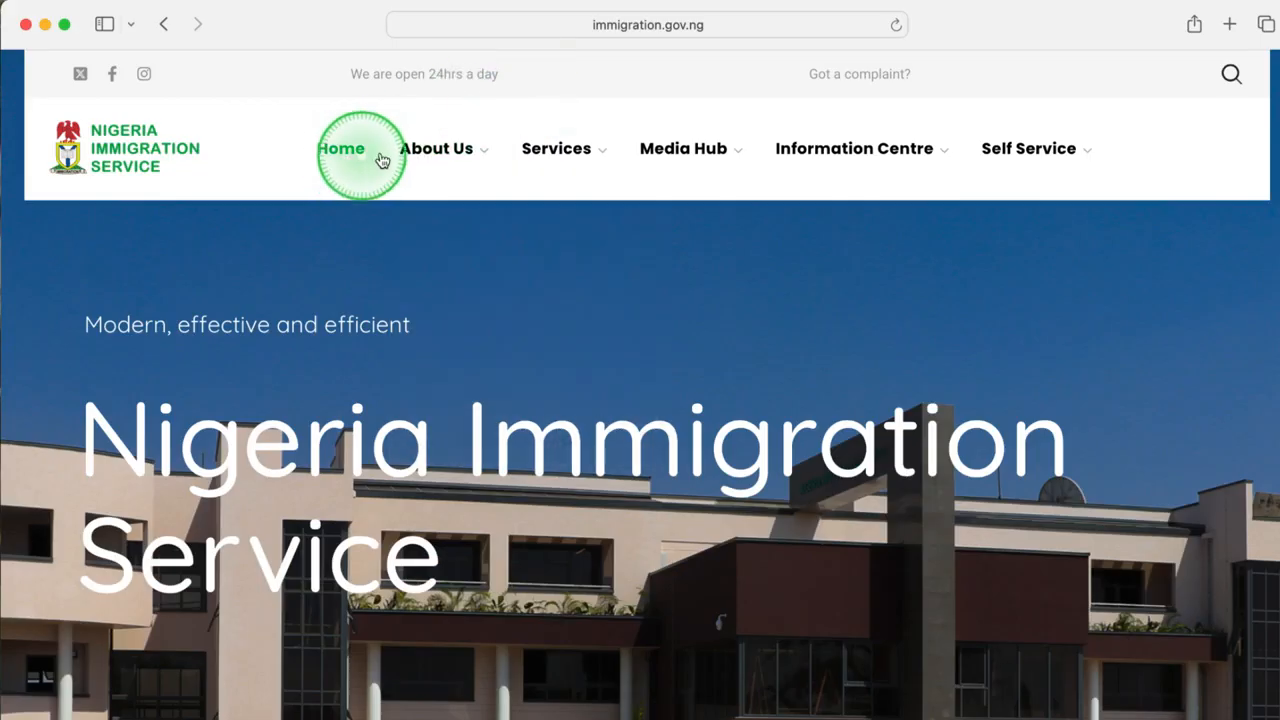
Open the Everything Visa page of the Information Centre and expand the Short Visit Visa (e-Visa) category.
{"action": "mouse_move", "coordinate": [463, 160]}
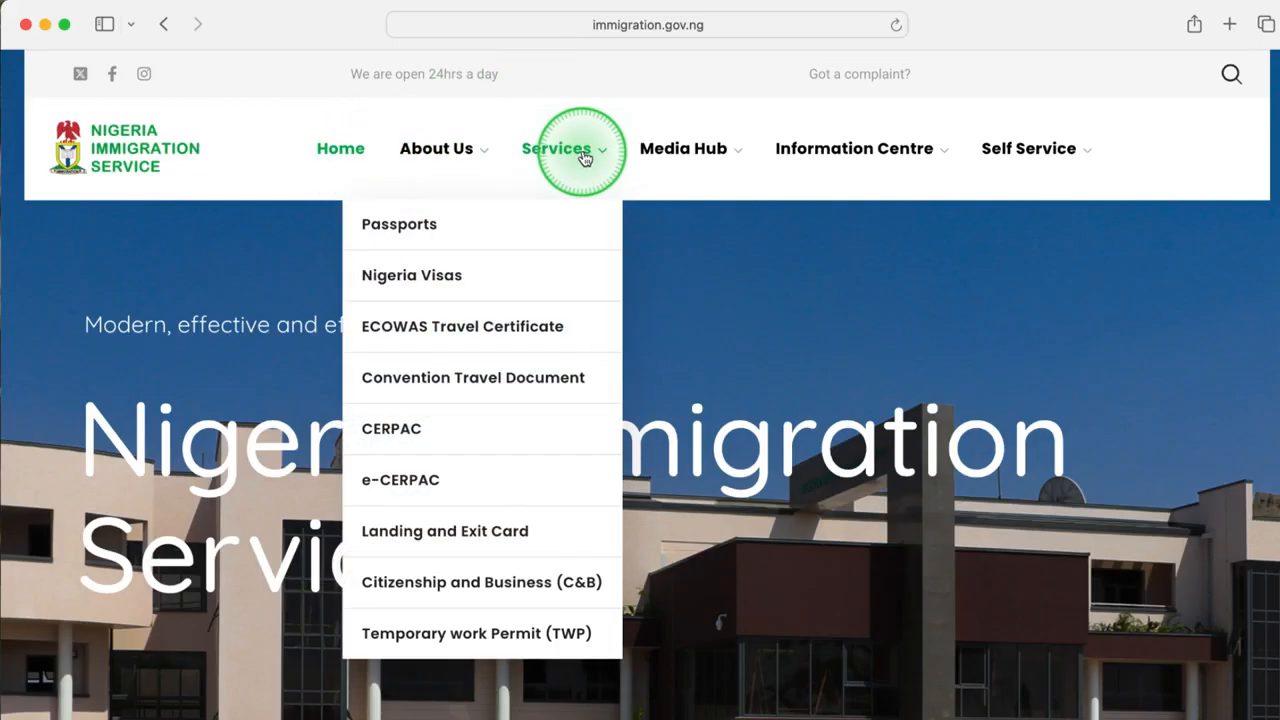
{"action": "mouse_move", "coordinate": [733, 180]}
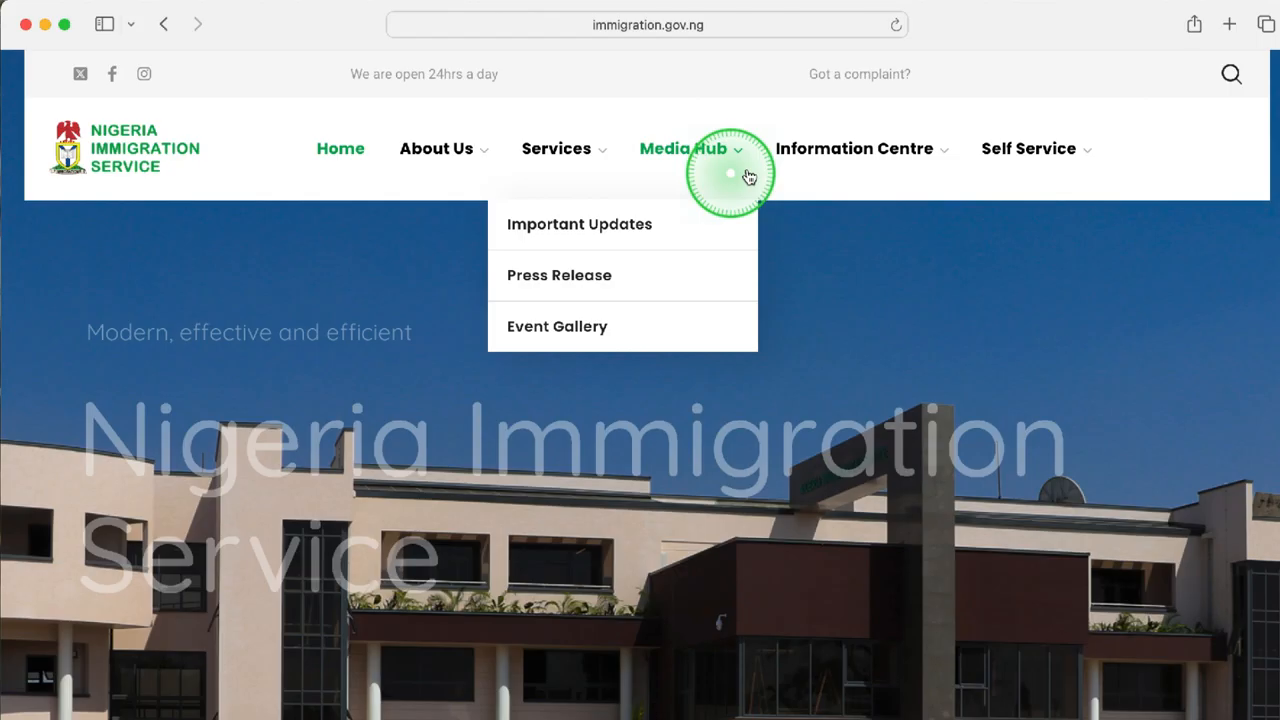
{"action": "mouse_move", "coordinate": [900, 154]}
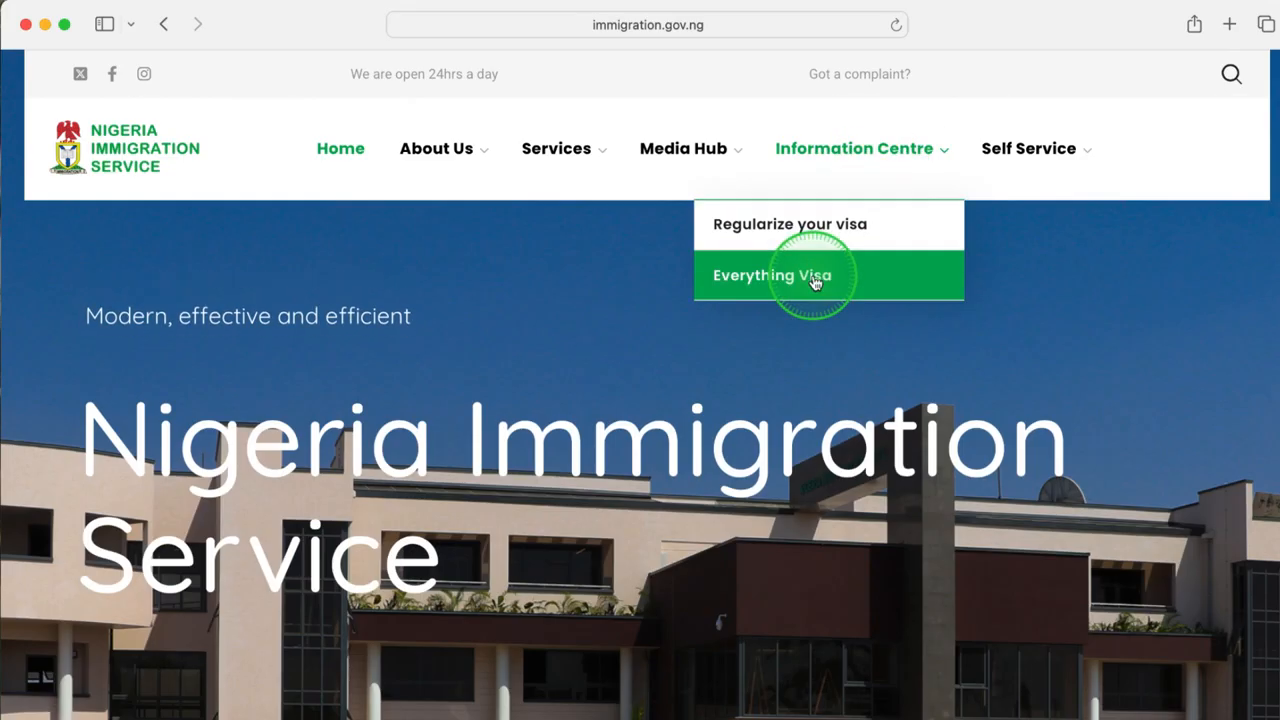
{"action": "mouse_move", "coordinate": [1088, 155]}
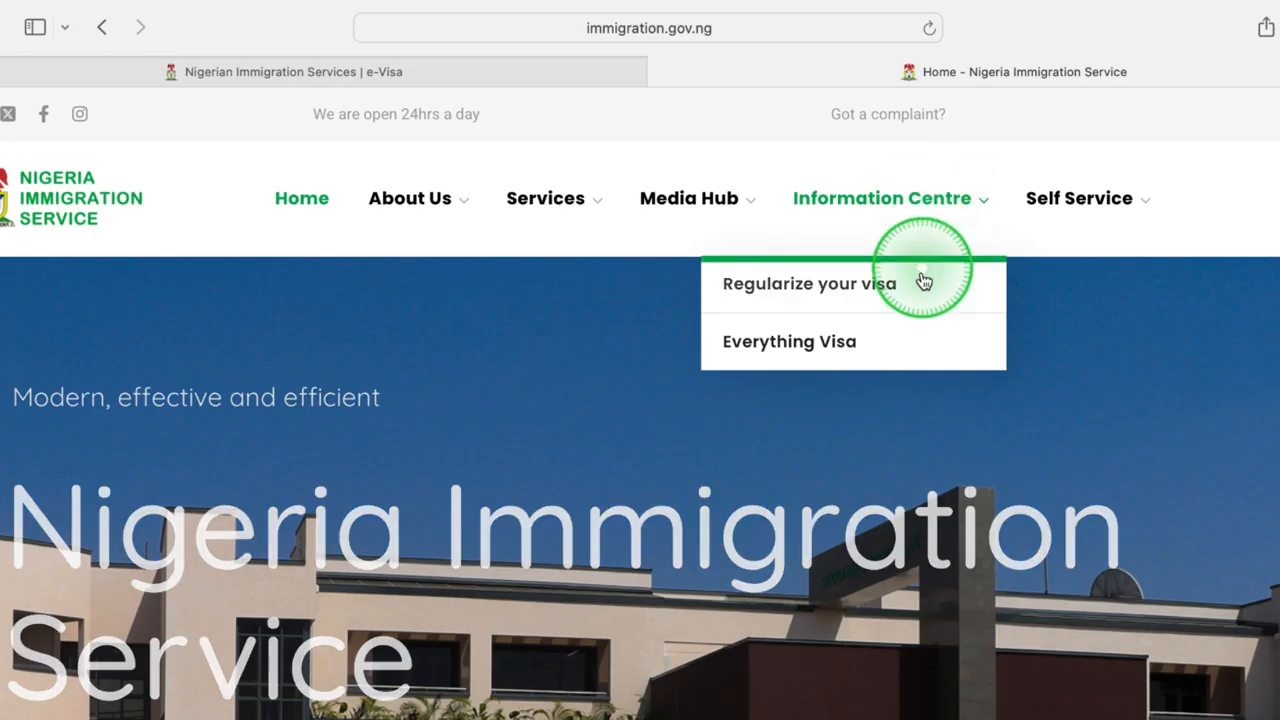
{"action": "left_click", "coordinate": [890, 338]}
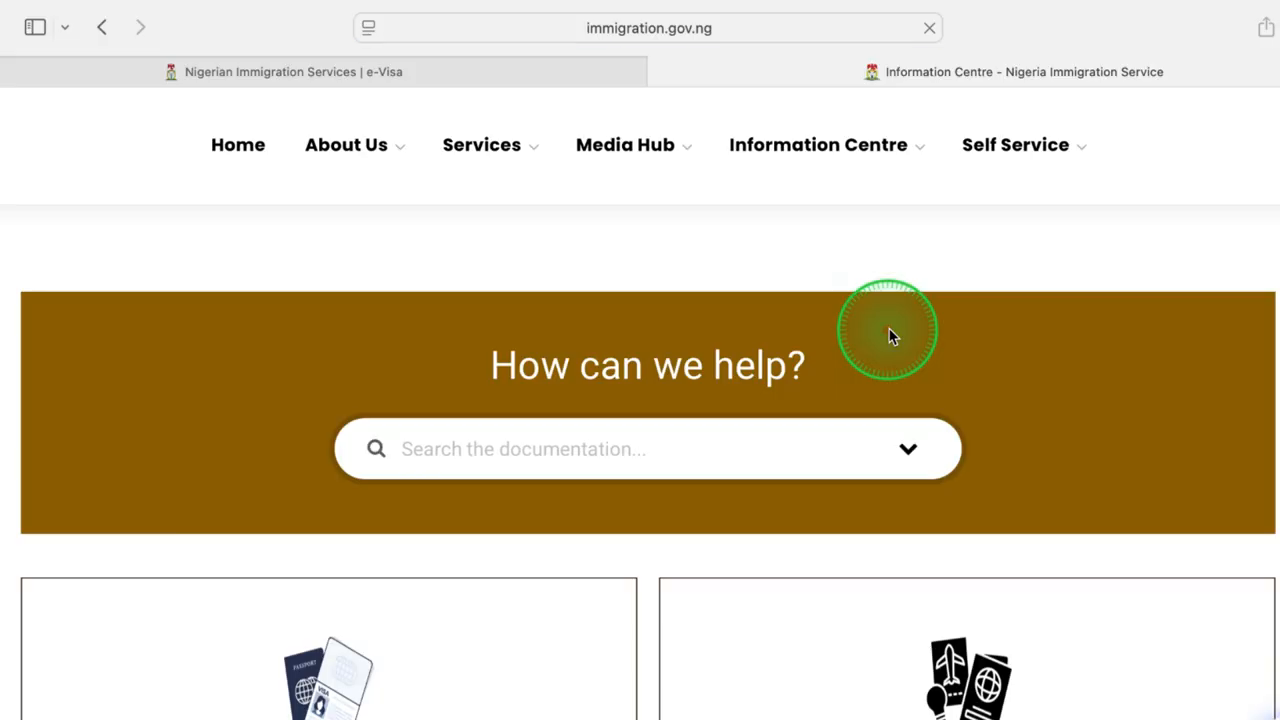
{"action": "scroll", "coordinate": [520, 597], "scroll_direction": "down", "scroll_amount": 5}
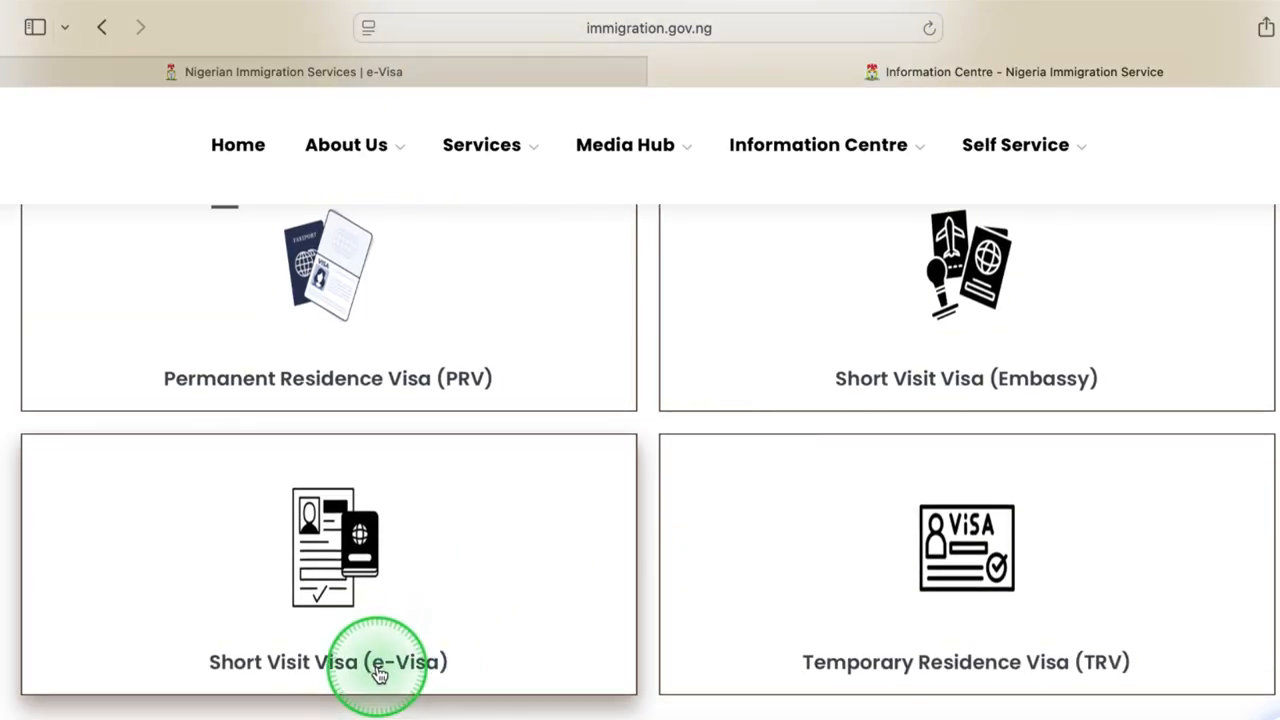
{"action": "left_click", "coordinate": [378, 665]}
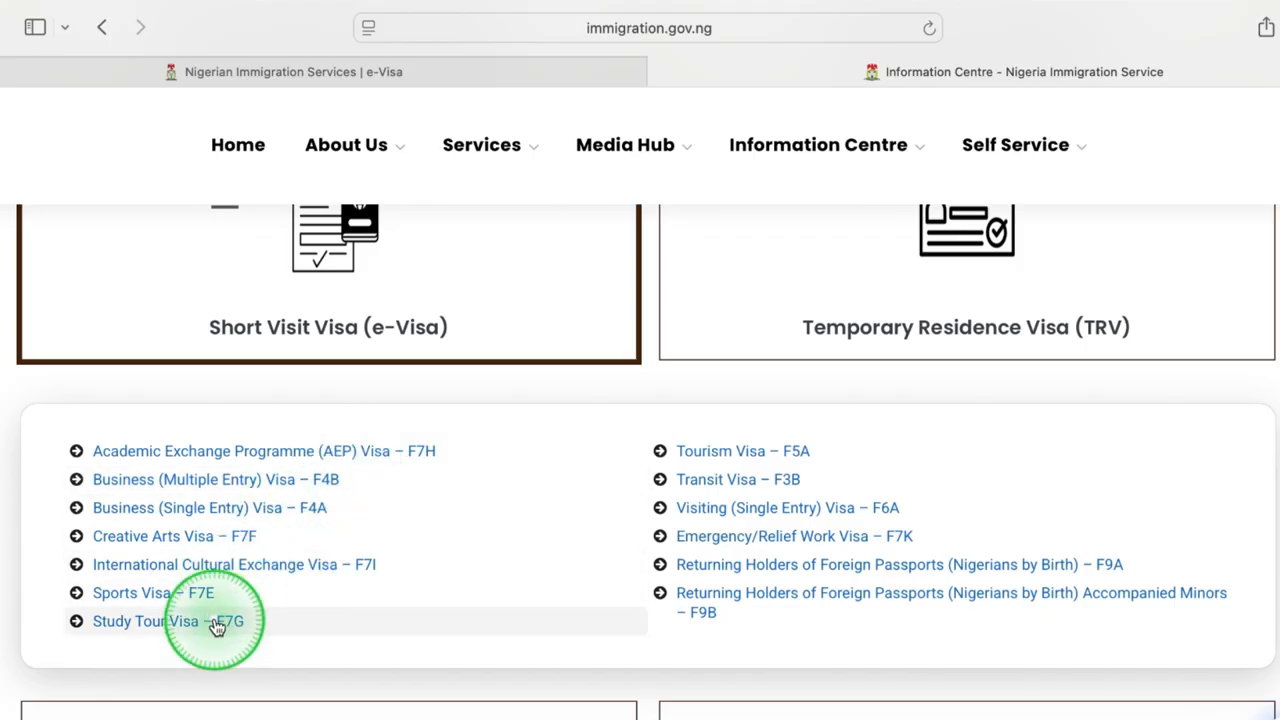
Look through the Information Centre's remaining categories and its frequently asked questions on permanent, short visit and temporary residence visas.
{"action": "scroll", "coordinate": [600, 560], "scroll_direction": "down", "scroll_amount": 5}
{"action": "scroll", "coordinate": [538, 651], "scroll_direction": "down", "scroll_amount": 10}
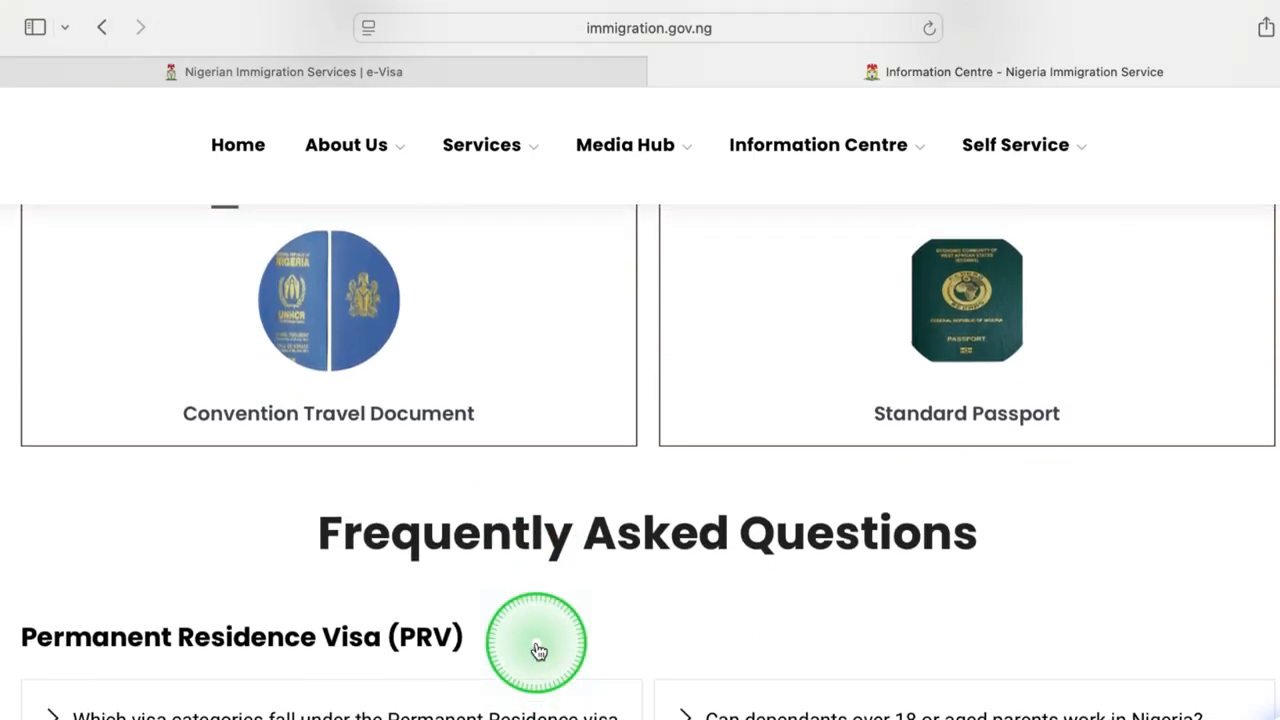
{"action": "scroll", "coordinate": [538, 651], "scroll_direction": "down", "scroll_amount": 10}
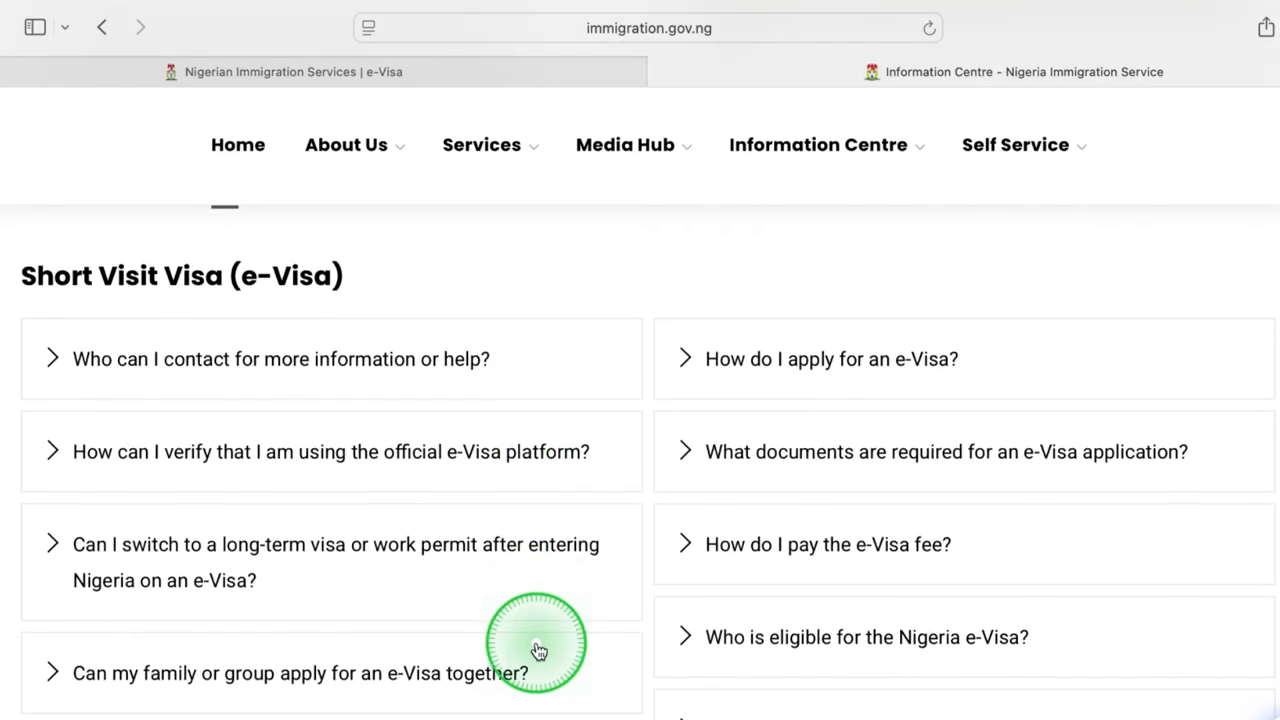
{"action": "scroll", "coordinate": [538, 651], "scroll_direction": "down", "scroll_amount": 5}
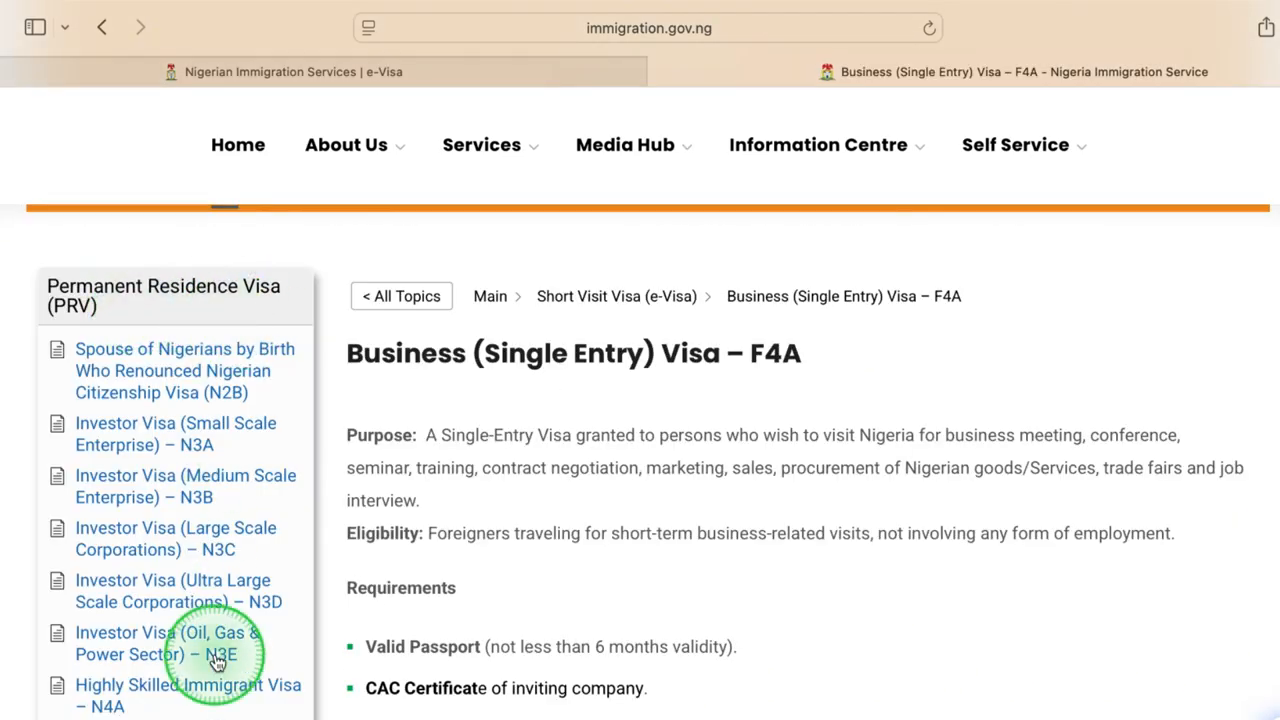
{"action": "scroll", "coordinate": [246, 651], "scroll_direction": "down", "scroll_amount": 3}
Review the Business (Single Entry) Visa – F4A page and highlight the Short Visit Visa (e-Visa) heading in the visa list.
{"action": "scroll", "coordinate": [218, 662], "scroll_direction": "down", "scroll_amount": 10}
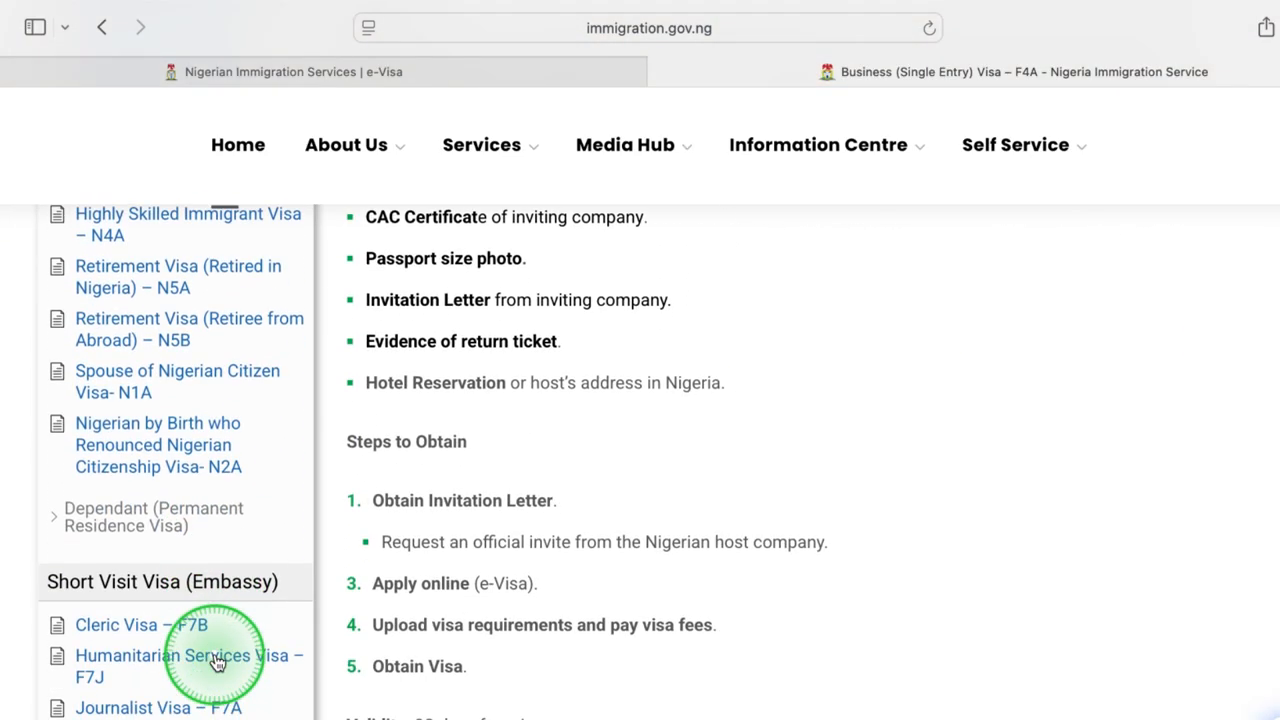
{"action": "scroll", "coordinate": [218, 662], "scroll_direction": "down", "scroll_amount": 6}
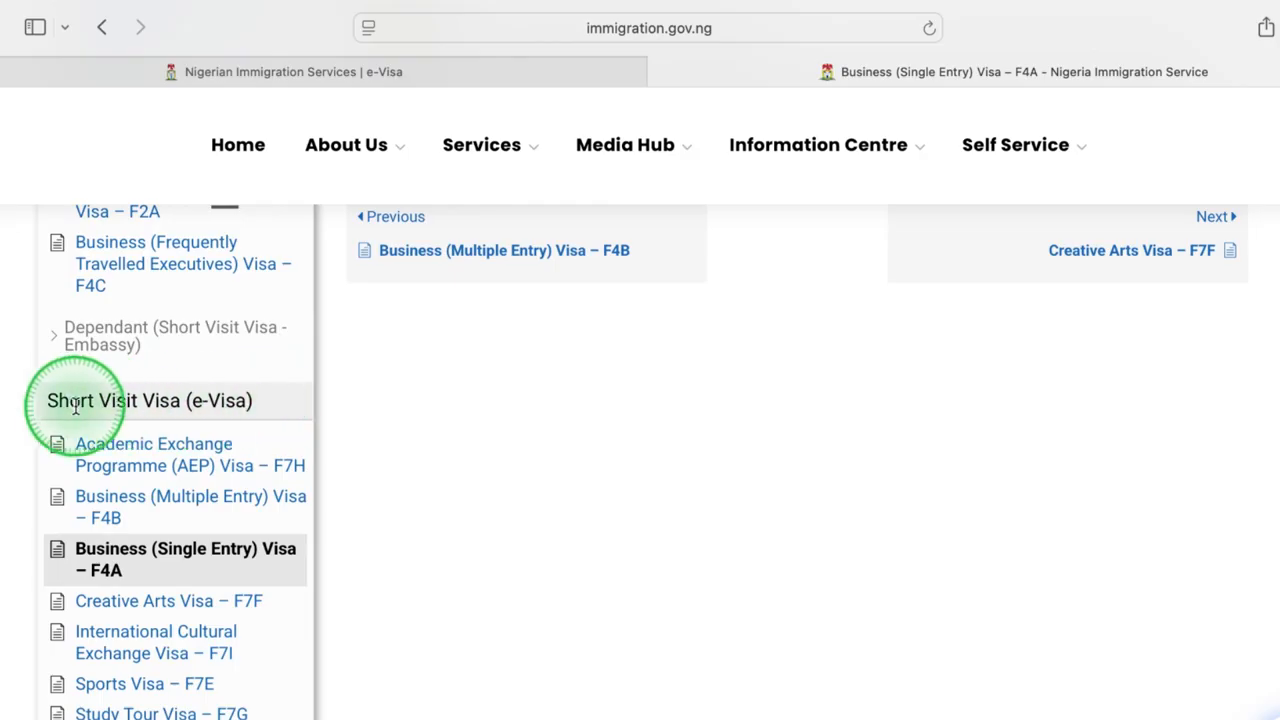
{"action": "left_click_drag", "start_coordinate": [50, 402], "coordinate": [258, 402]}
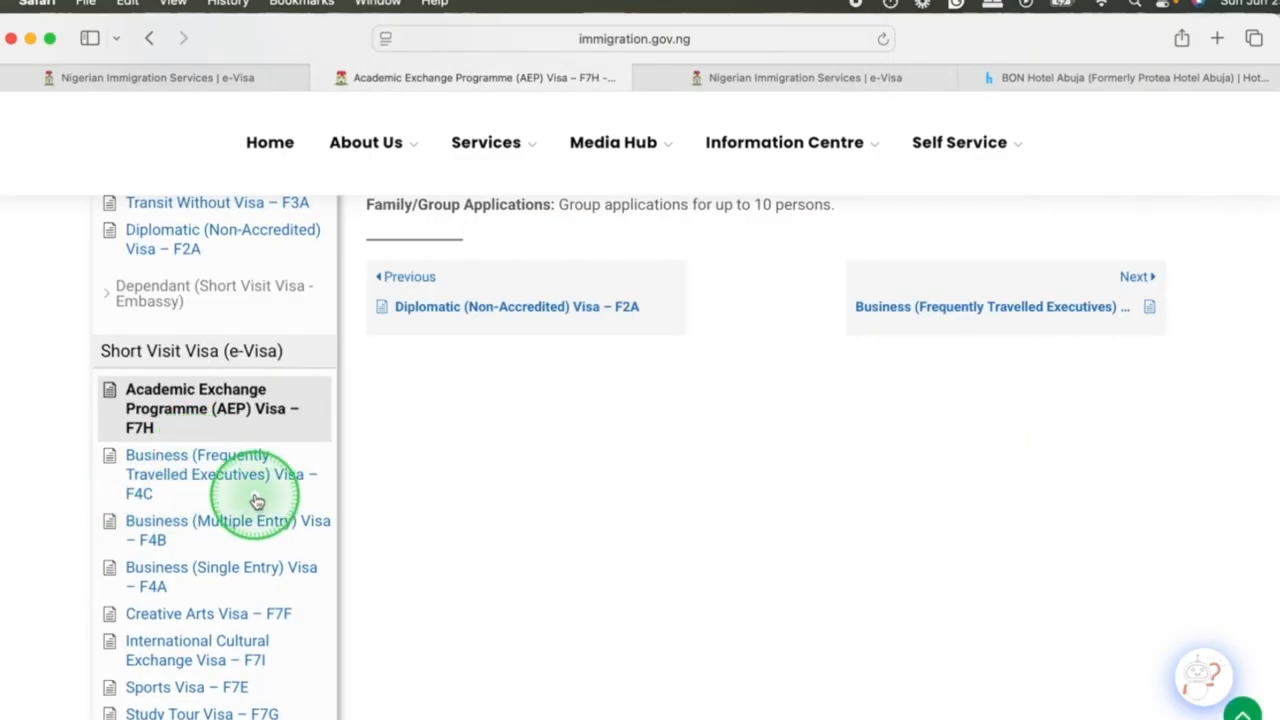
Open the Business (Frequently Travelled Executives) Visa – F4C page and review its steps, validity and restrictions.
{"action": "left_click", "coordinate": [191, 477]}
{"action": "scroll", "coordinate": [514, 550], "scroll_direction": "down", "scroll_amount": 6}
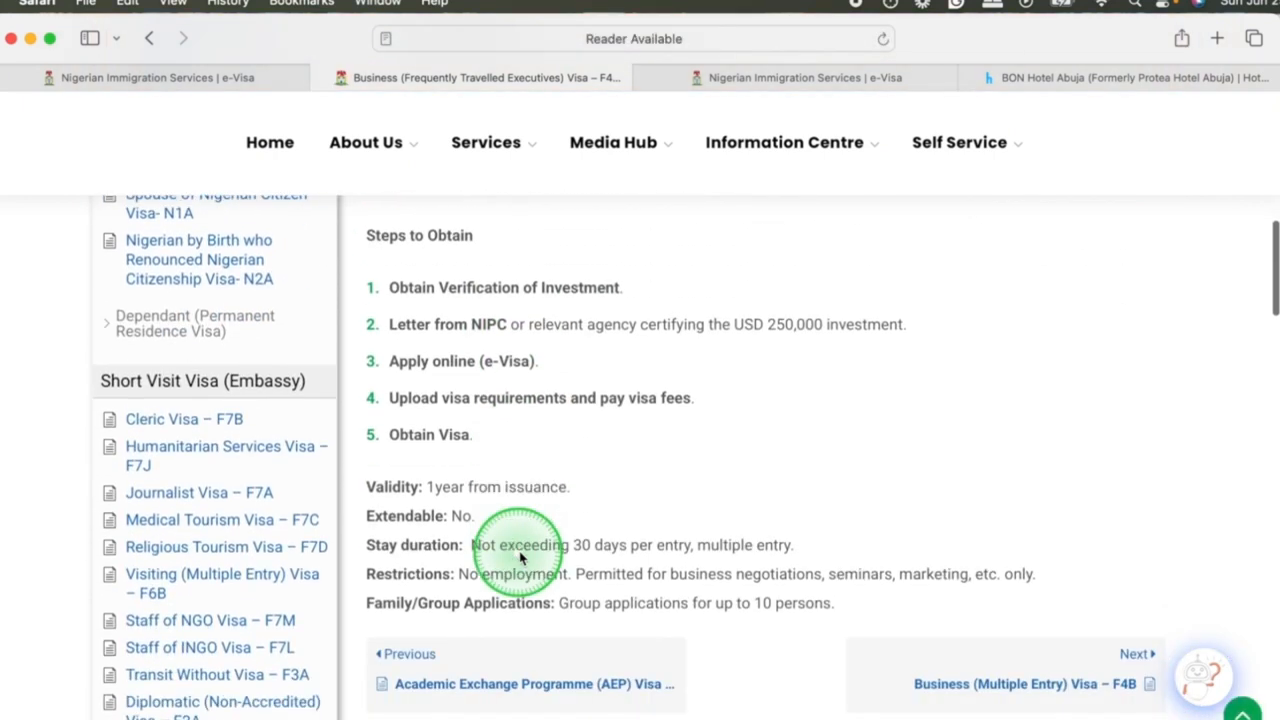
{"action": "scroll", "coordinate": [205, 552], "scroll_direction": "down", "scroll_amount": 8}
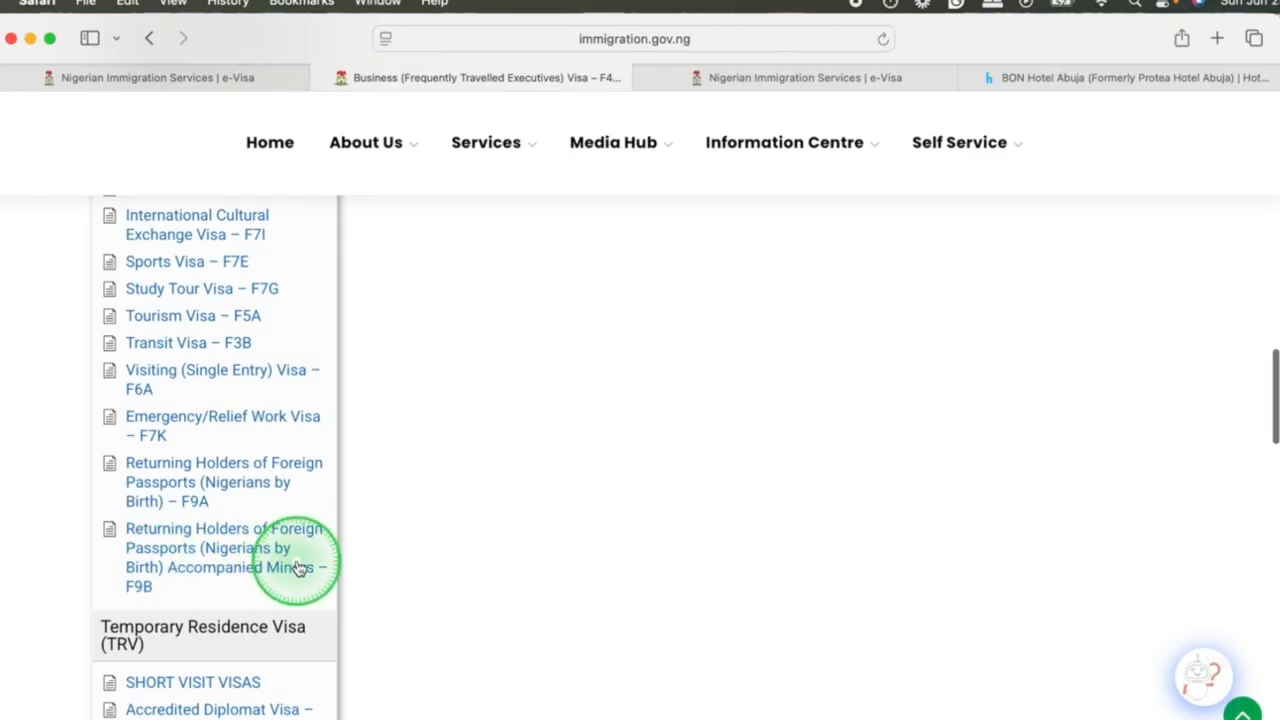
Open the Returning Holders of Foreign Passports Accompanied Minors – F9B page and read its requirements, steps to obtain, validity and restrictions.
{"action": "left_click", "coordinate": [248, 566]}
{"action": "scroll", "coordinate": [490, 546], "scroll_direction": "down", "scroll_amount": 5}
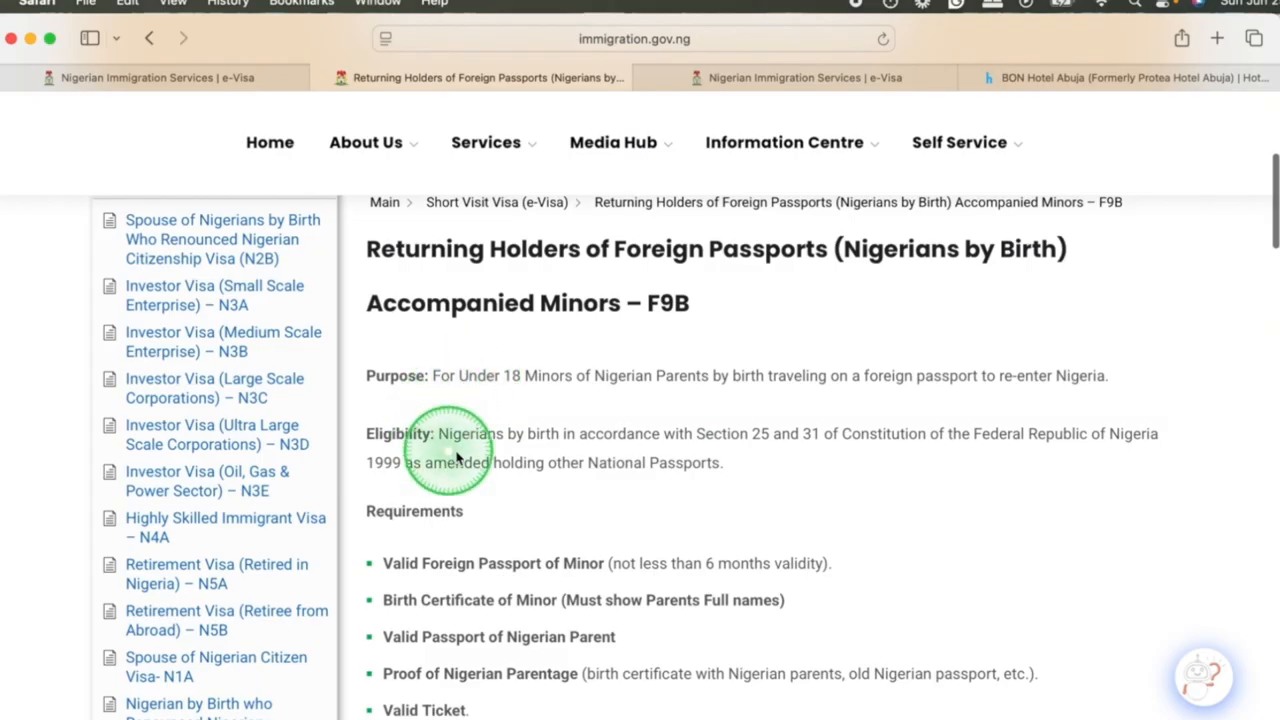
{"action": "scroll", "coordinate": [457, 455], "scroll_direction": "down", "scroll_amount": 3}
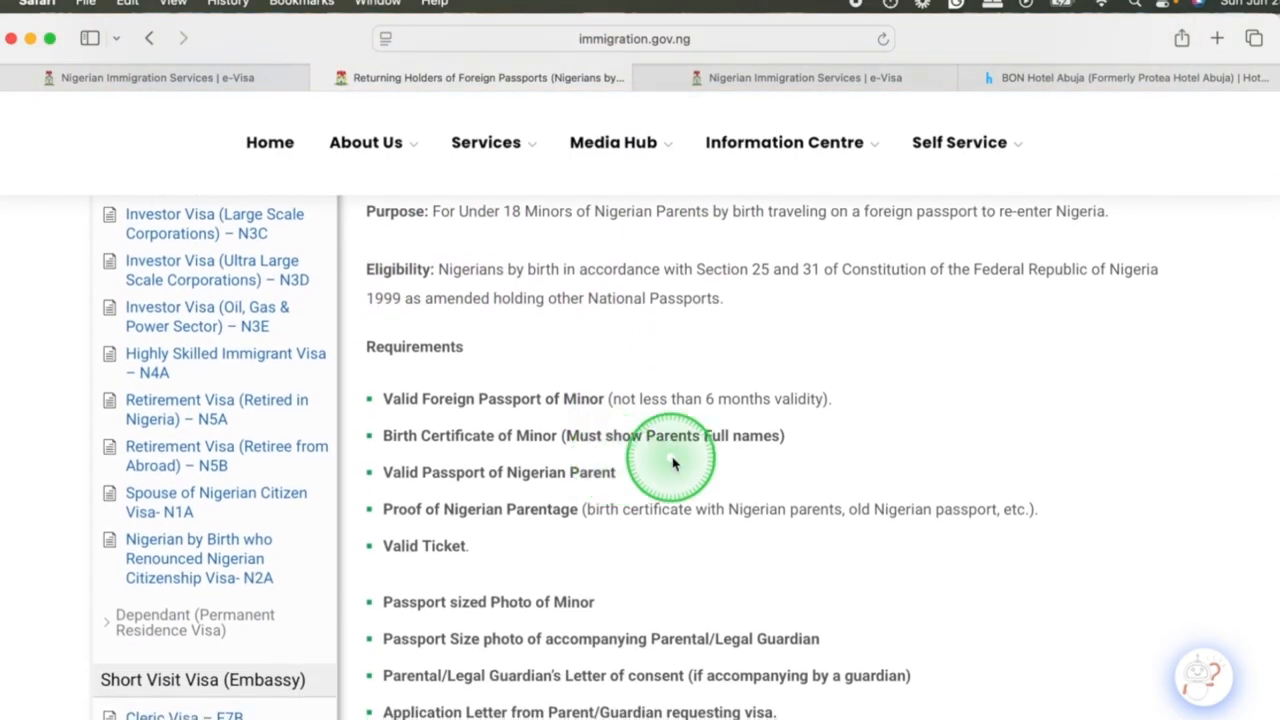
{"action": "scroll", "coordinate": [515, 505], "scroll_direction": "down", "scroll_amount": 1}
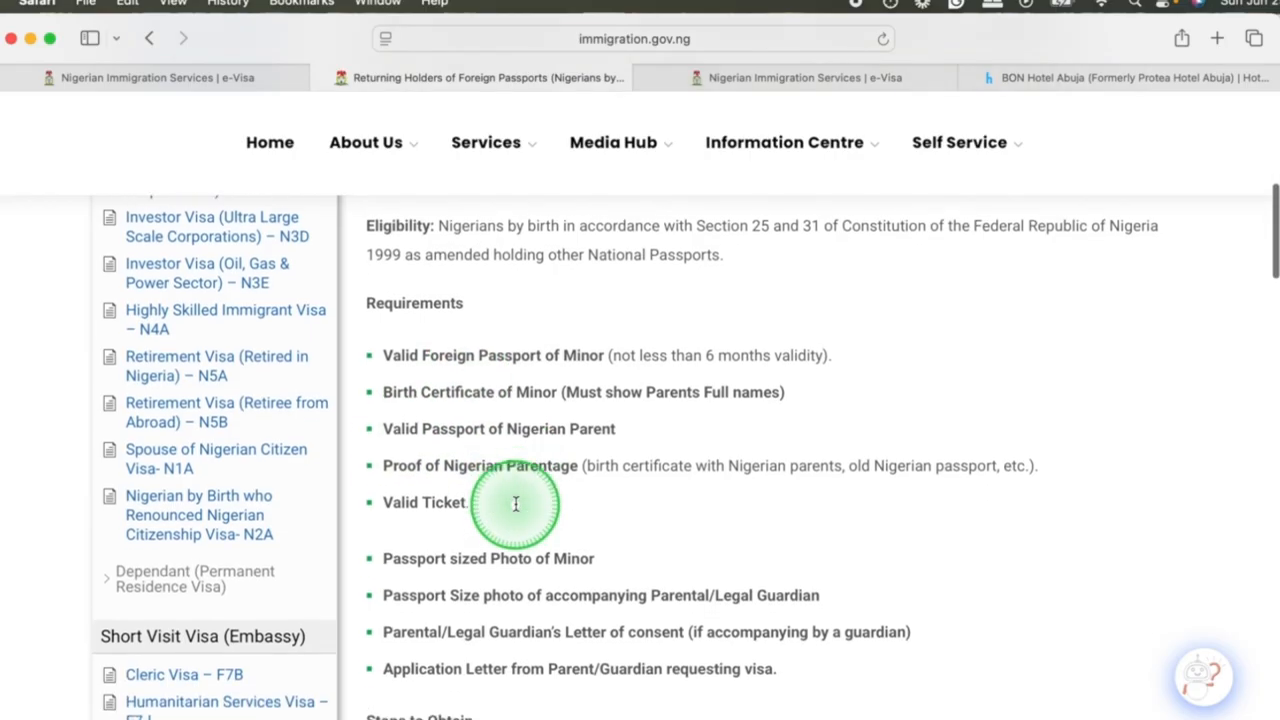
{"action": "scroll", "coordinate": [515, 503], "scroll_direction": "down", "scroll_amount": 1}
{"action": "scroll", "coordinate": [688, 498], "scroll_direction": "down", "scroll_amount": 4}
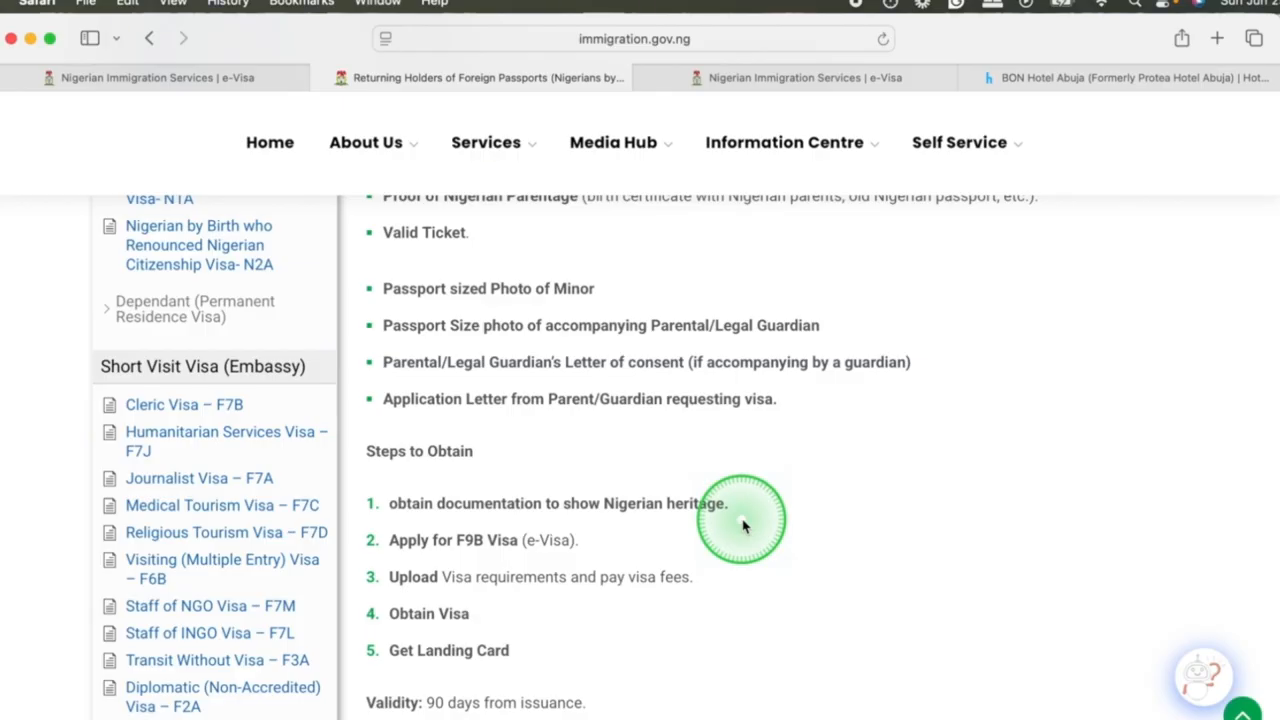
{"action": "scroll", "coordinate": [743, 525], "scroll_direction": "down", "scroll_amount": 3}
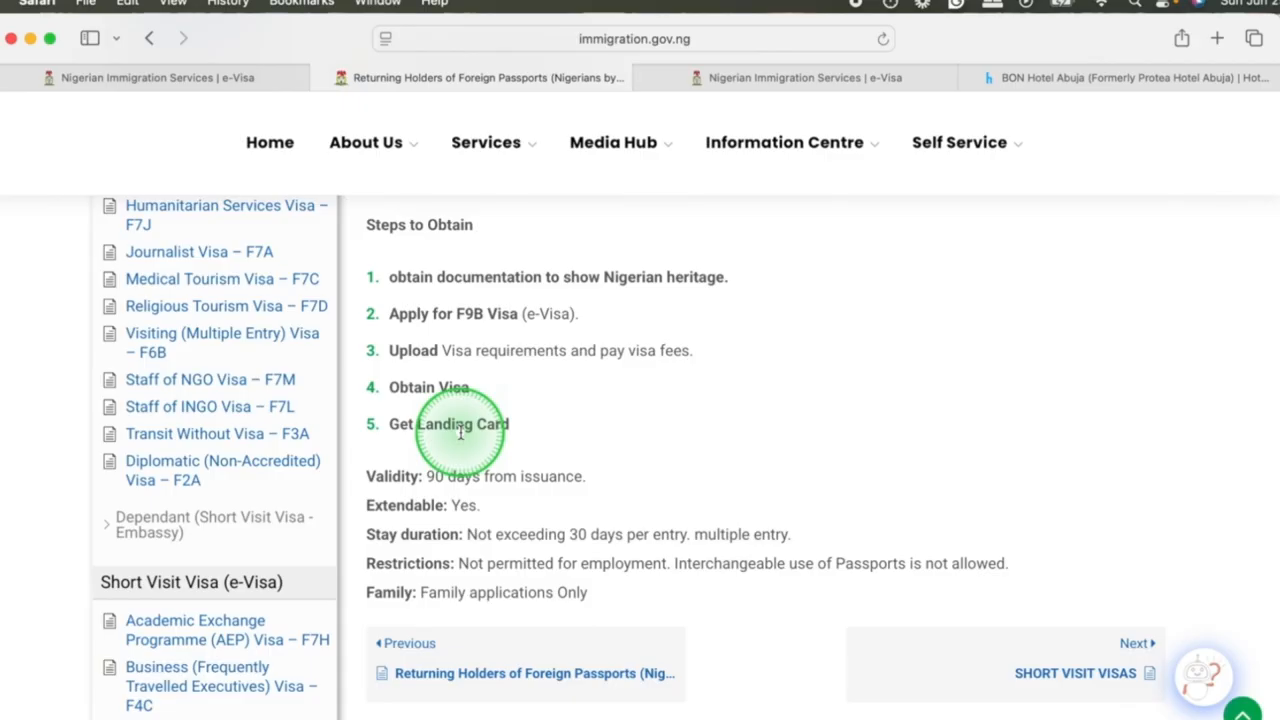
{"action": "scroll", "coordinate": [461, 432], "scroll_direction": "down", "scroll_amount": 4}
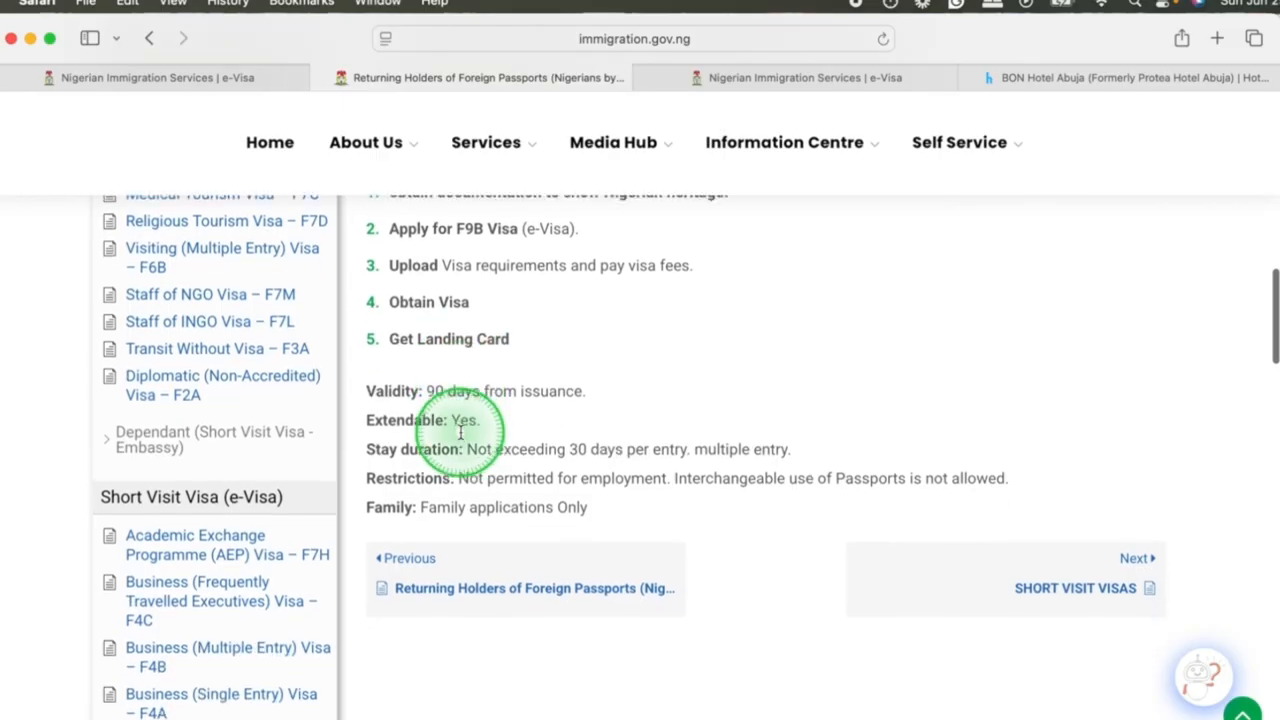
Open the Apply for e-Visa page from the Nigeria Immigration Service's self-service options.
{"action": "scroll", "coordinate": [461, 432], "scroll_direction": "up", "scroll_amount": 5}
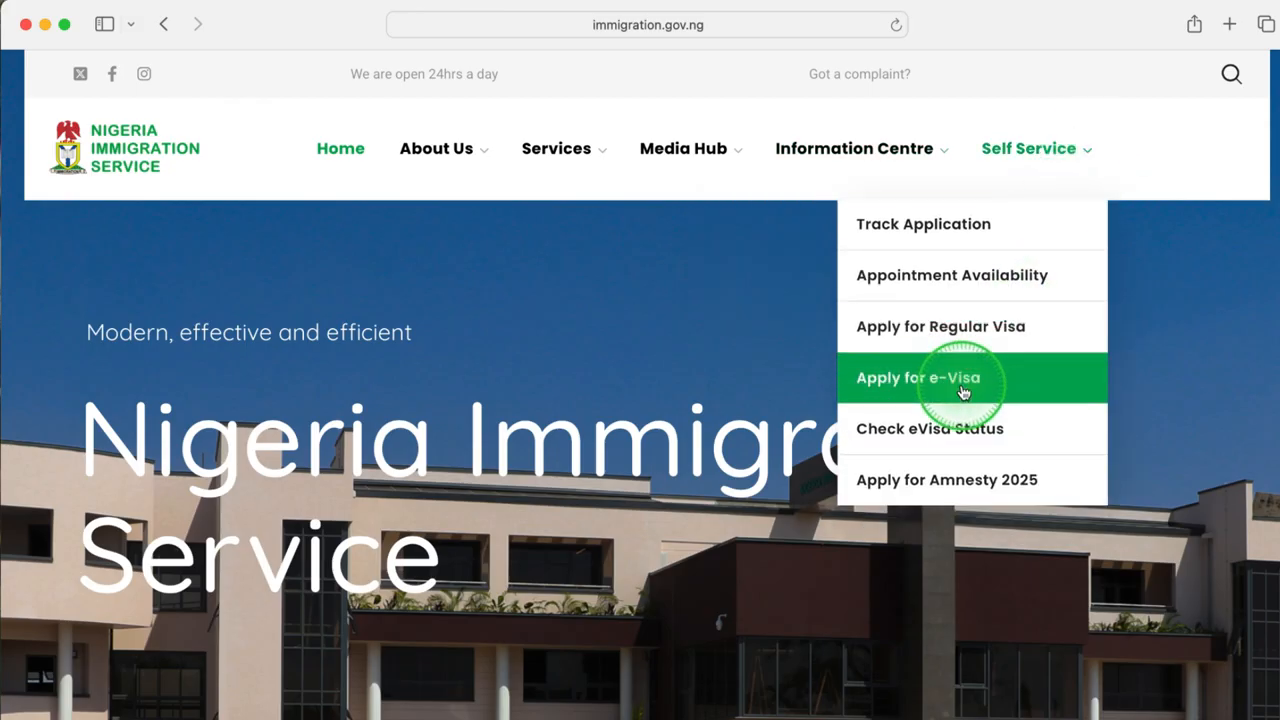
{"action": "mouse_move", "coordinate": [551, 157]}
{"action": "left_click", "coordinate": [963, 390]}
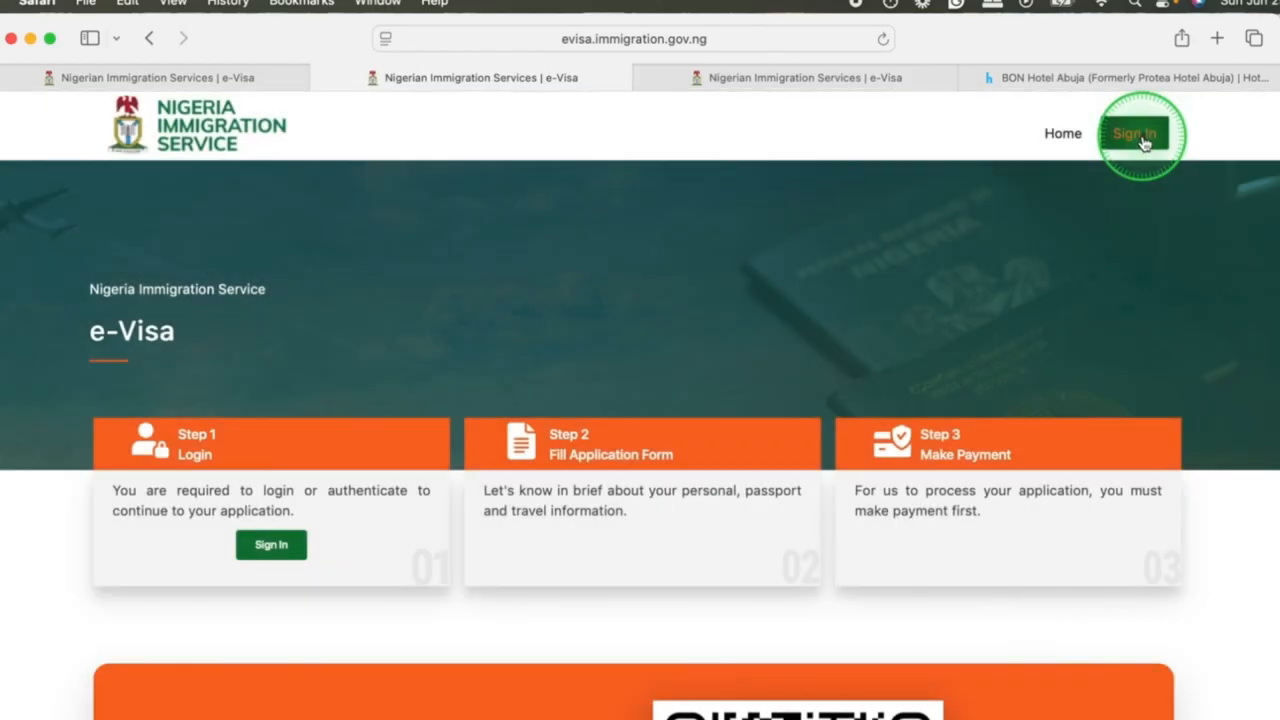
Sign in to the e-Visa portal using a Google account and create a new application.
{"action": "scroll", "coordinate": [297, 563], "scroll_direction": "down", "scroll_amount": 5}
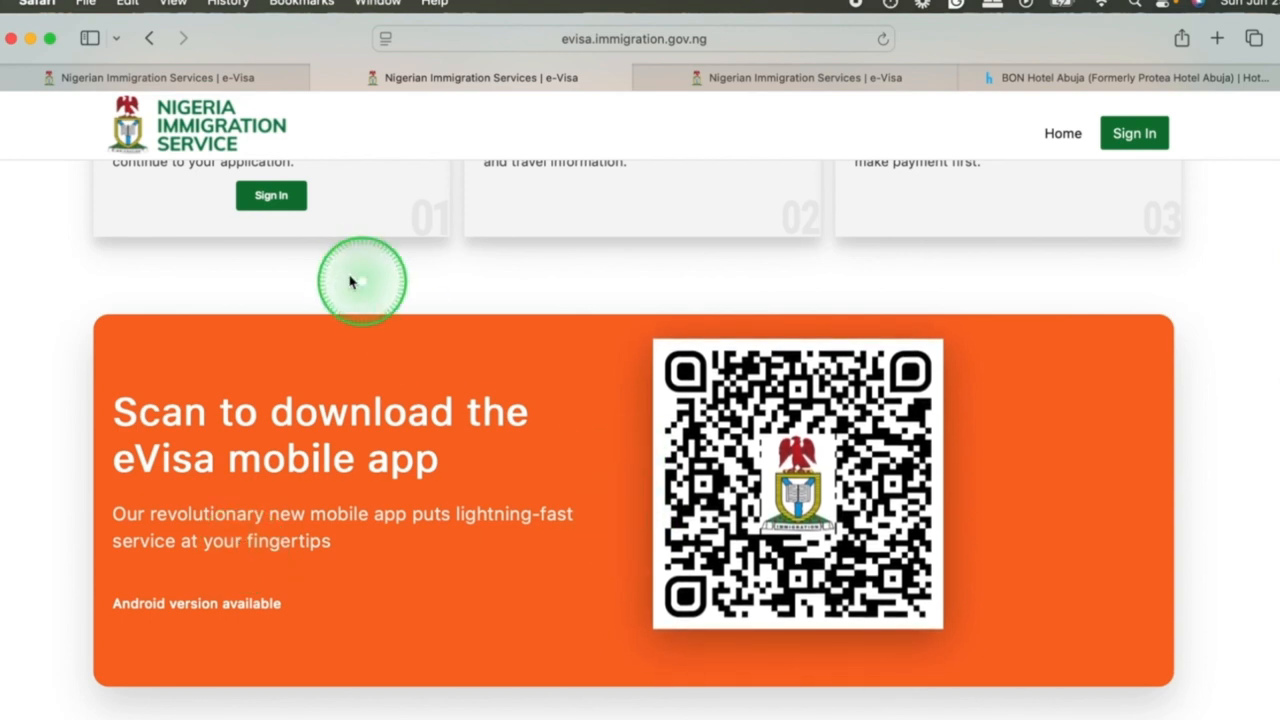
{"action": "left_click", "coordinate": [271, 197]}
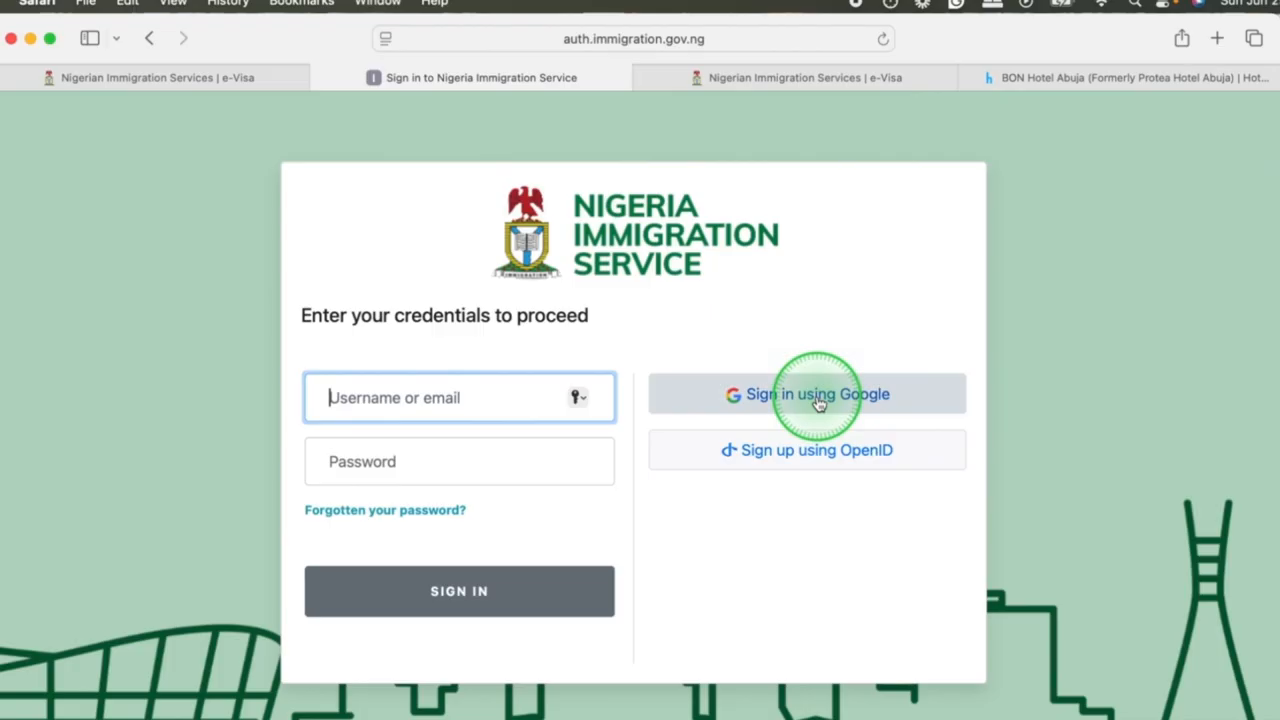
{"action": "left_click", "coordinate": [818, 400]}
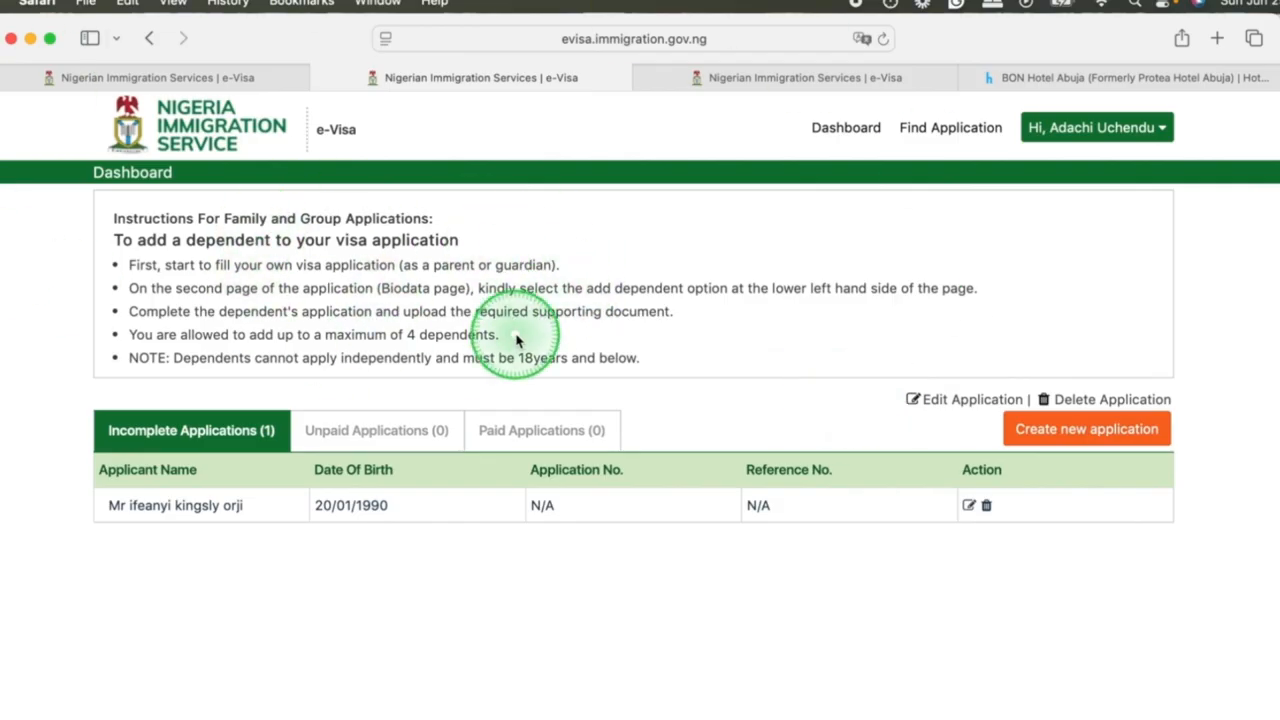
{"action": "left_click", "coordinate": [1085, 447]}
Set the nationality to Albania, class of visa to F4A - Business and passport type to Standard, and continue to Biodata.
{"action": "left_click", "coordinate": [265, 480]}
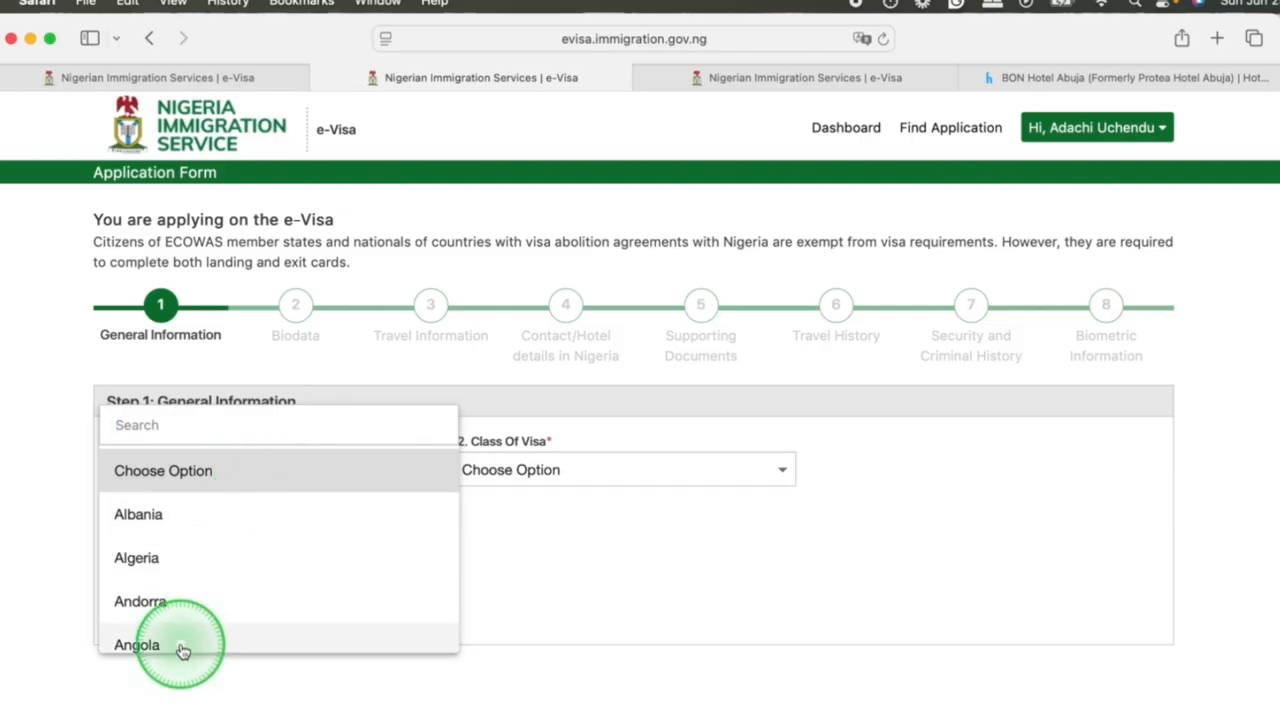
{"action": "left_click", "coordinate": [149, 518]}
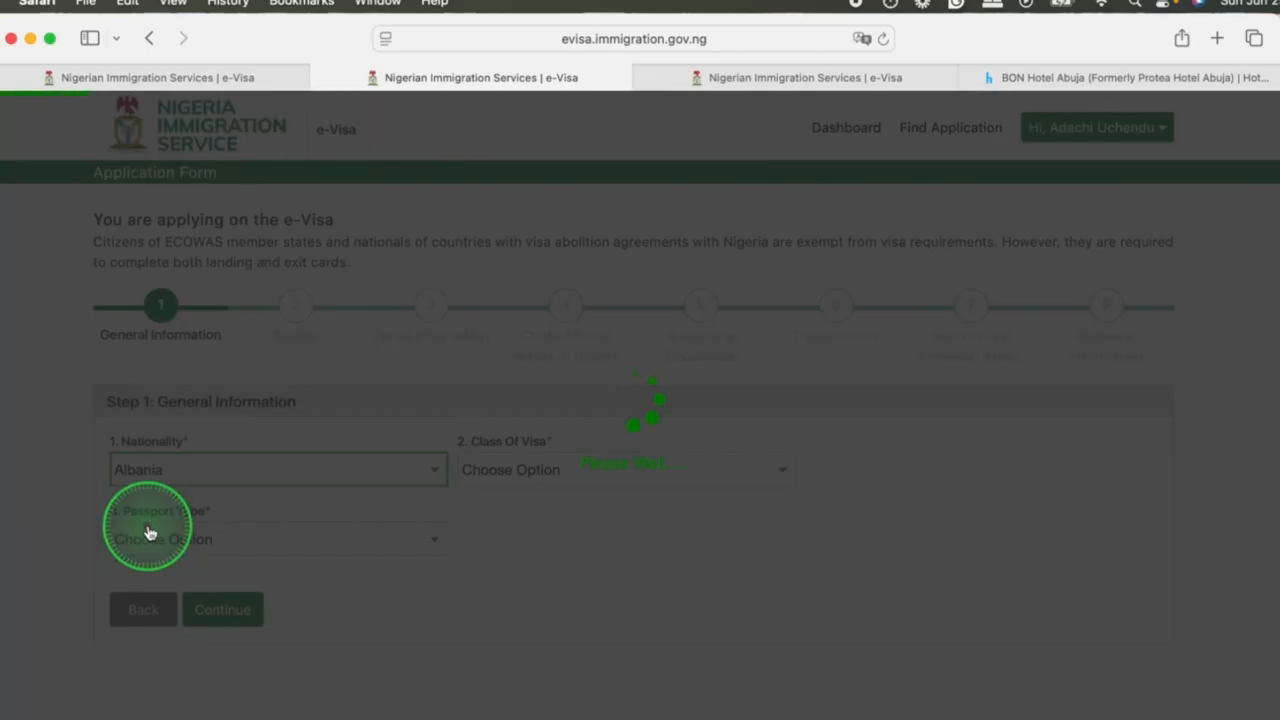
{"action": "left_click", "coordinate": [637, 484]}
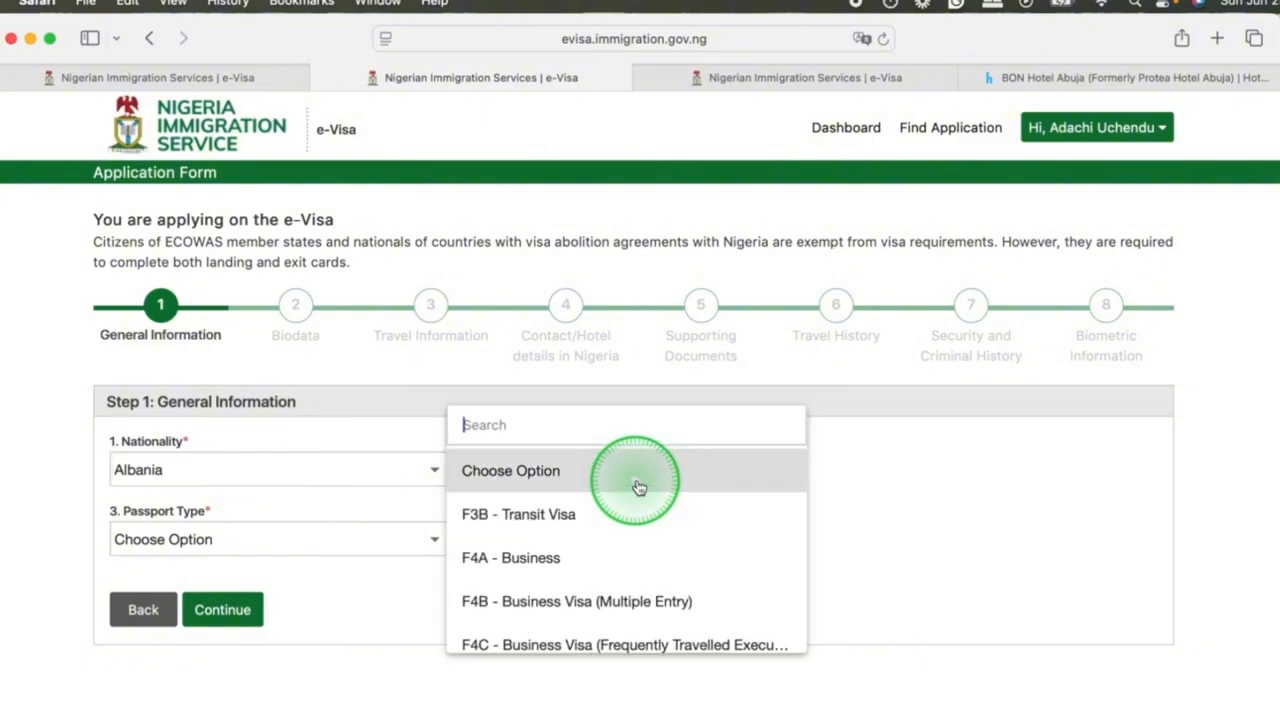
{"action": "left_click", "coordinate": [545, 558]}
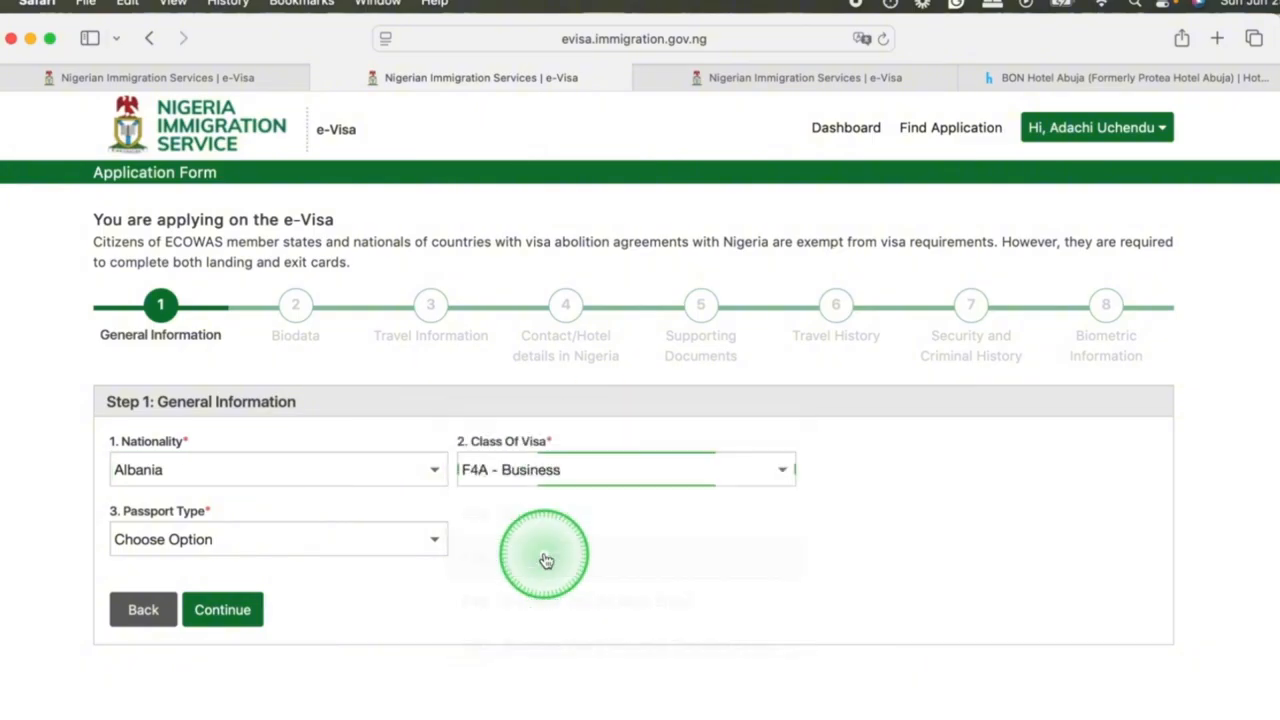
{"action": "left_click", "coordinate": [355, 557]}
{"action": "left_click", "coordinate": [175, 588]}
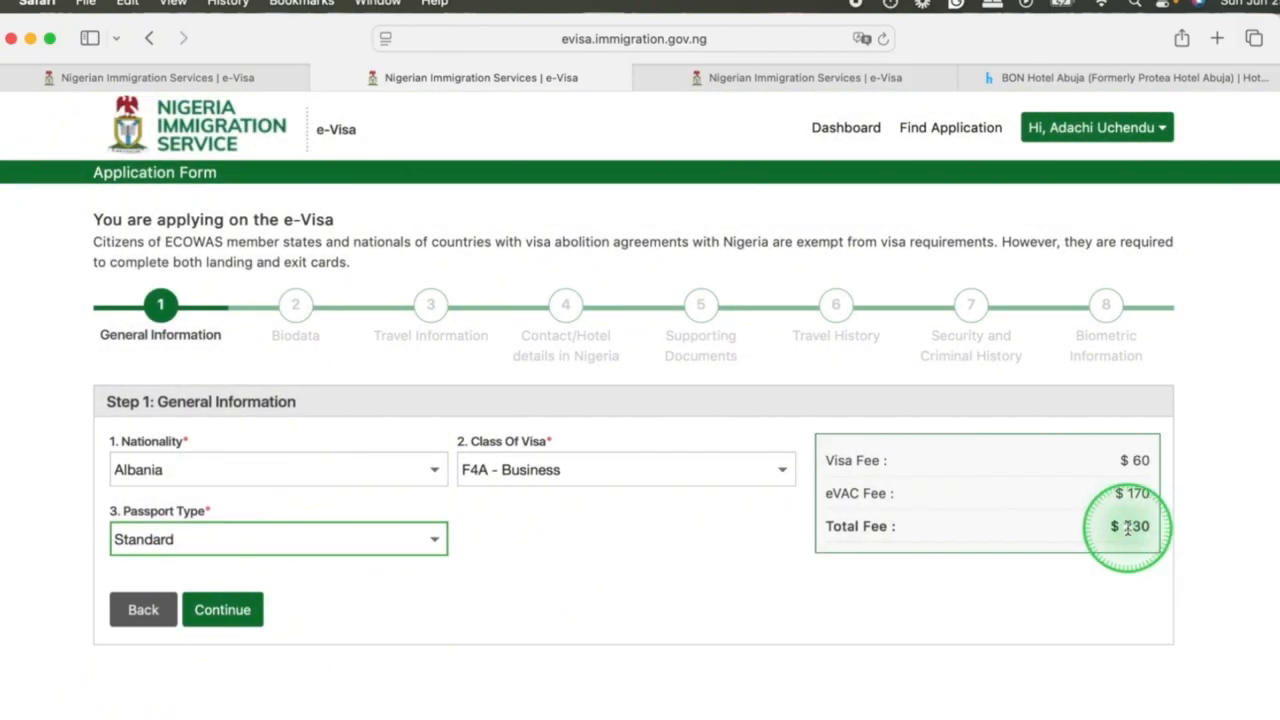
{"action": "left_click", "coordinate": [222, 611]}
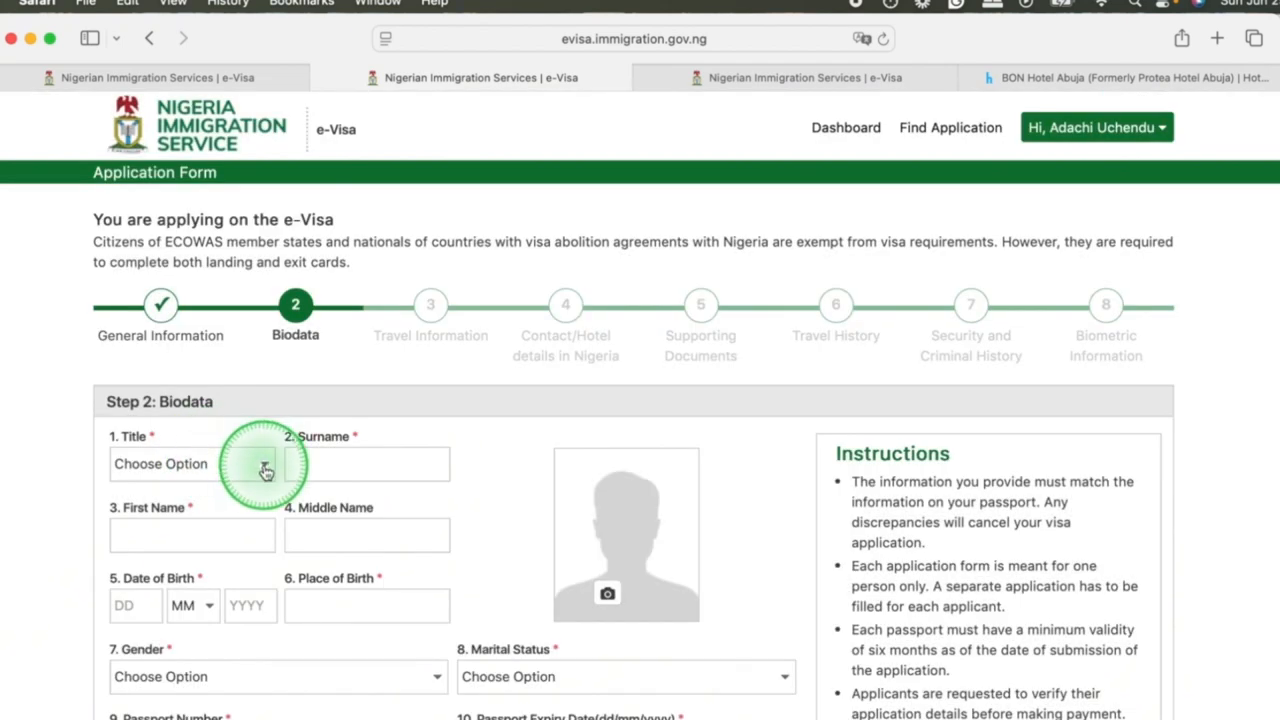
Set the title to Mr., enter the applicant's surname and first name, and set the middle name to N/A.
{"action": "left_click", "coordinate": [349, 474]}
{"action": "left_click", "coordinate": [175, 532]}
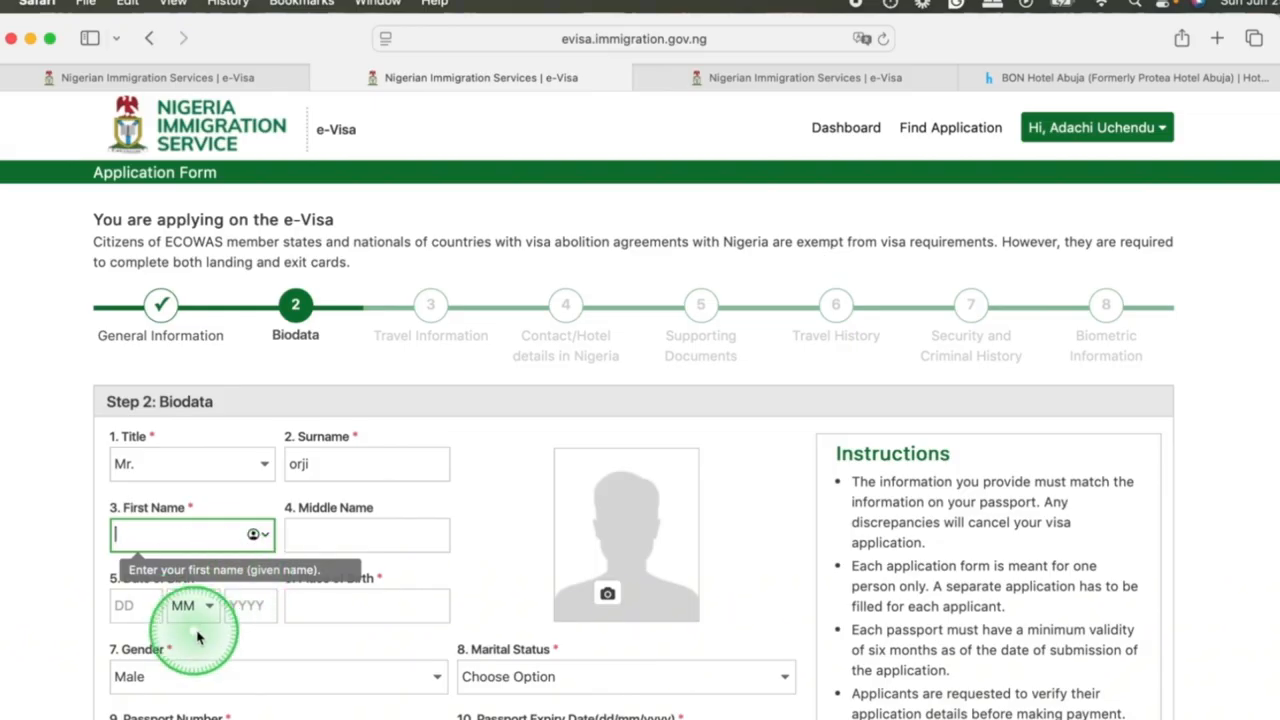
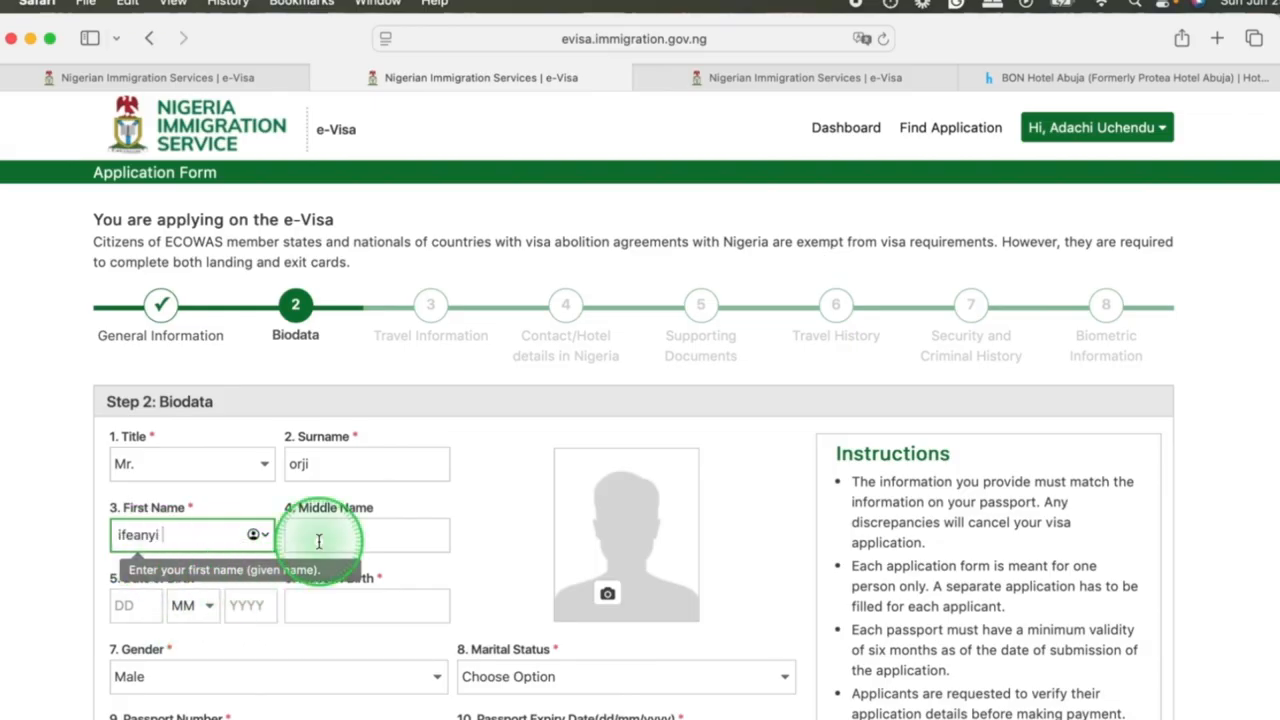
{"action": "left_click", "coordinate": [318, 537]}
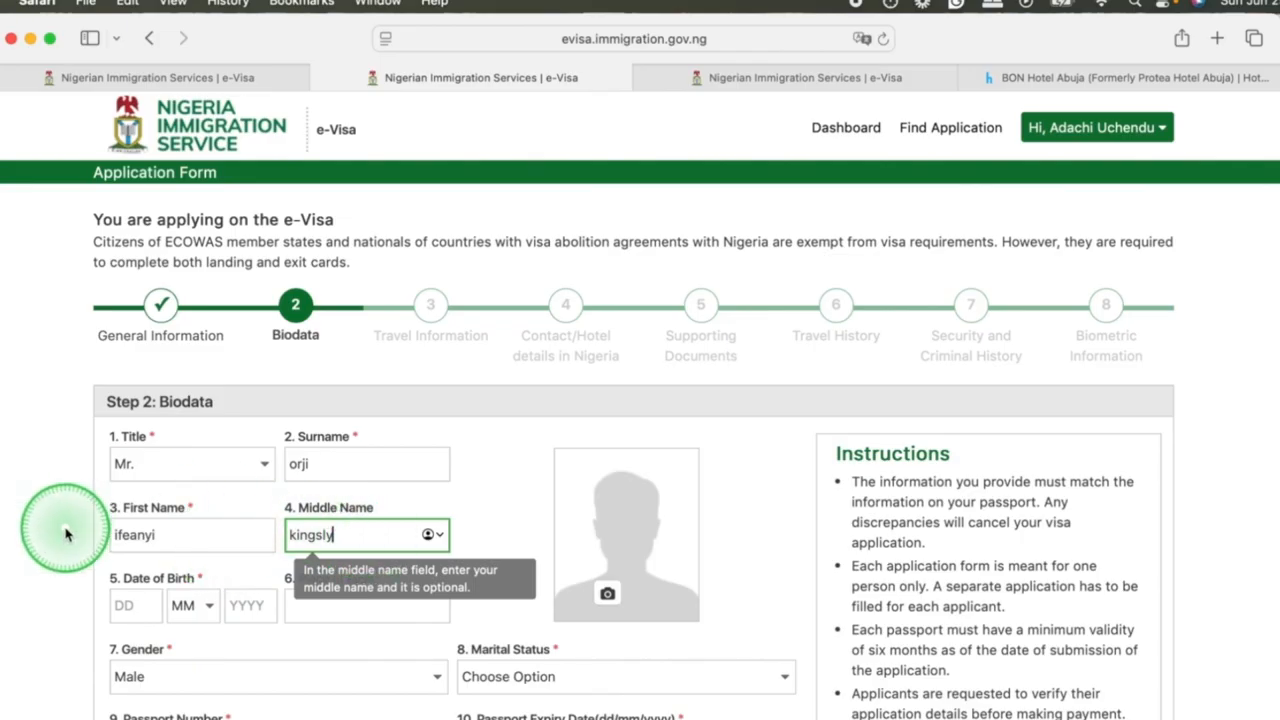
{"action": "left_click", "coordinate": [165, 547]}
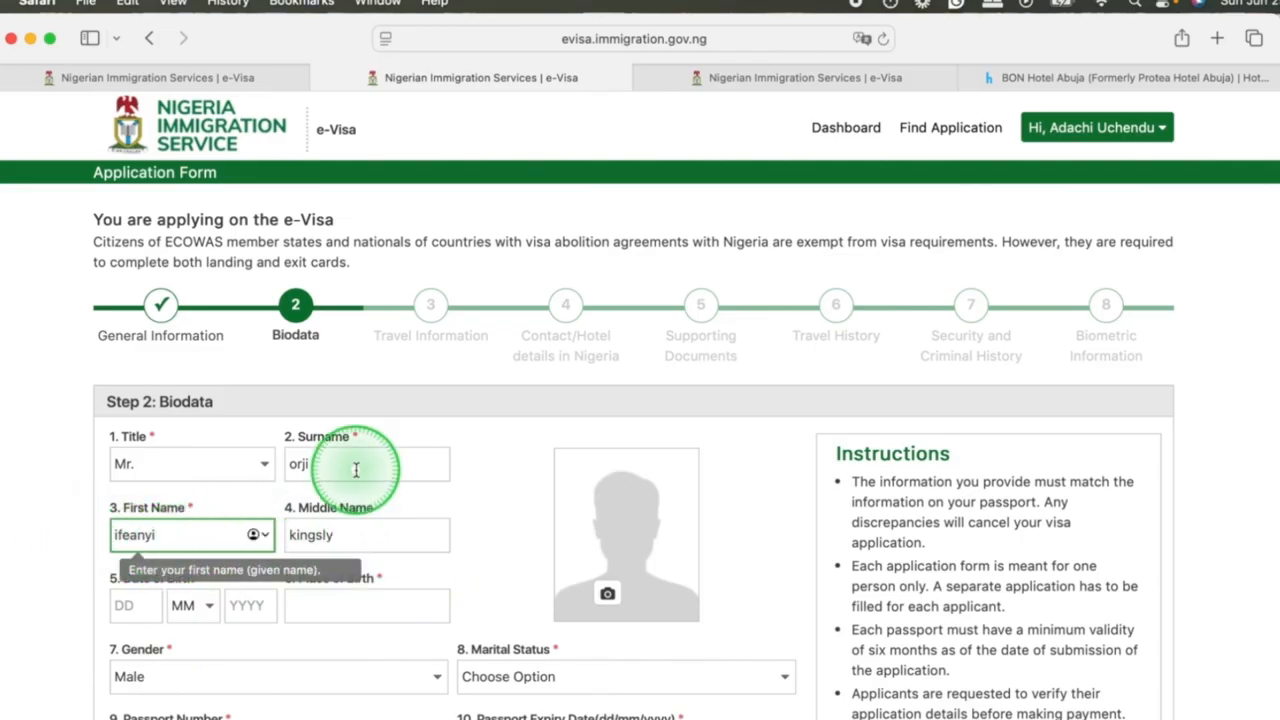
{"action": "left_click", "coordinate": [362, 538]}
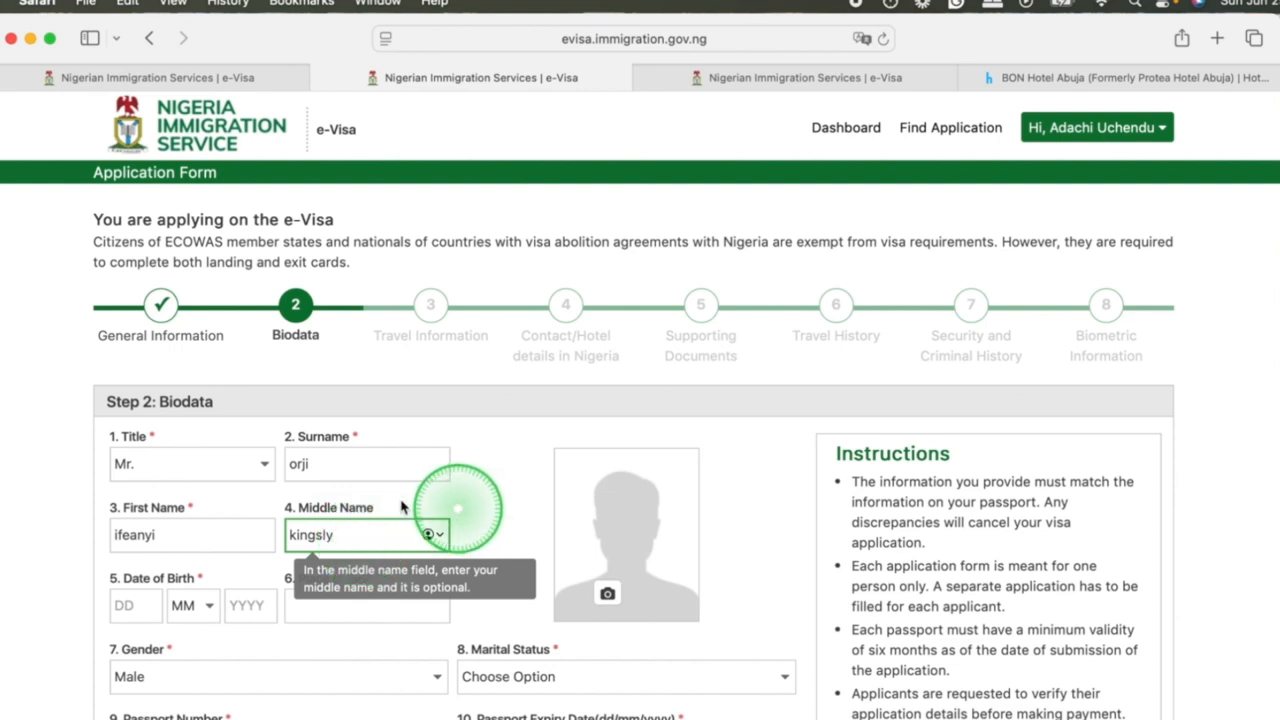
Fill in the birth and passport details with marital status Single and passport expiry 10/01/2026, and upload the applicant's photo.
{"action": "left_click", "coordinate": [125, 606]}
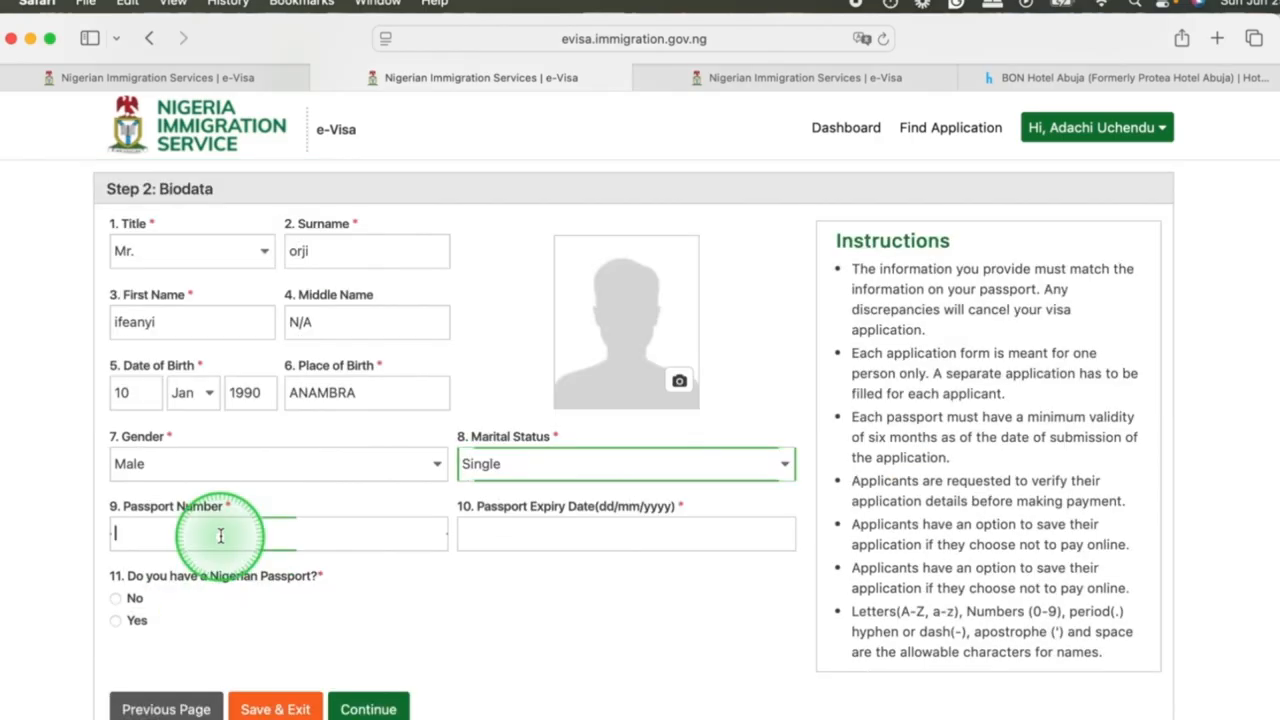
{"action": "left_click", "coordinate": [220, 536]}
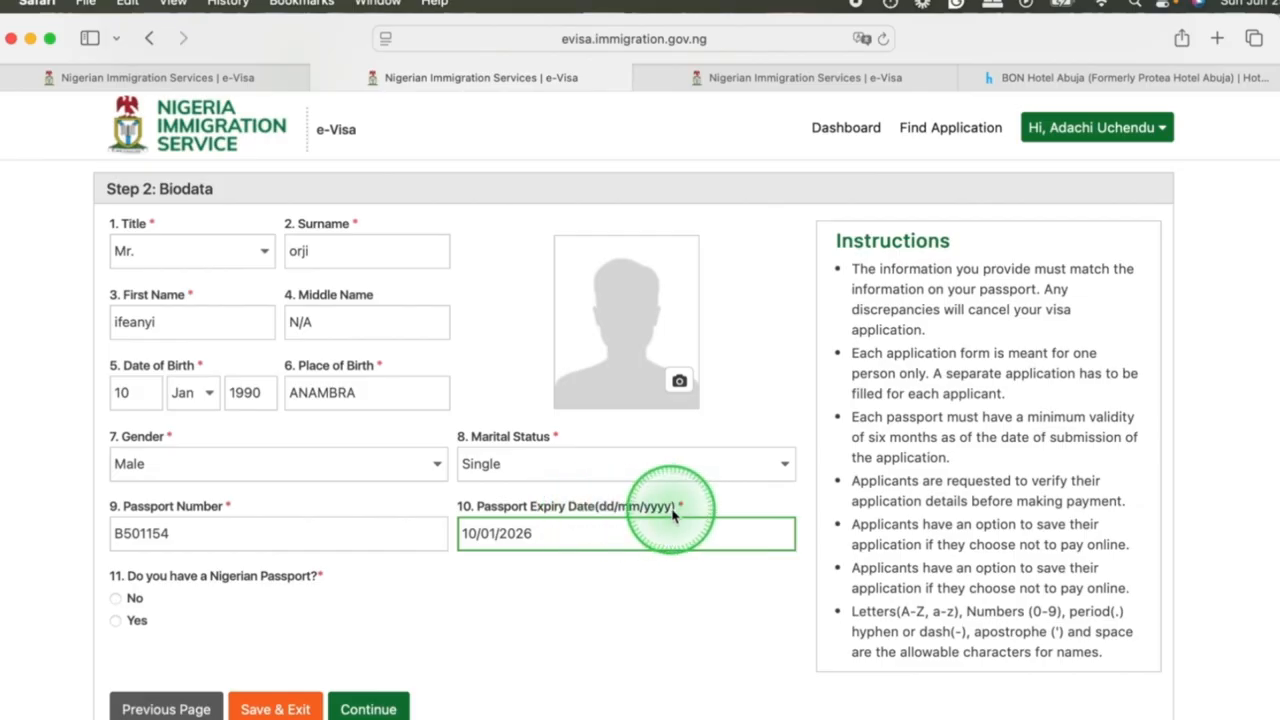
{"action": "left_click", "coordinate": [679, 381]}
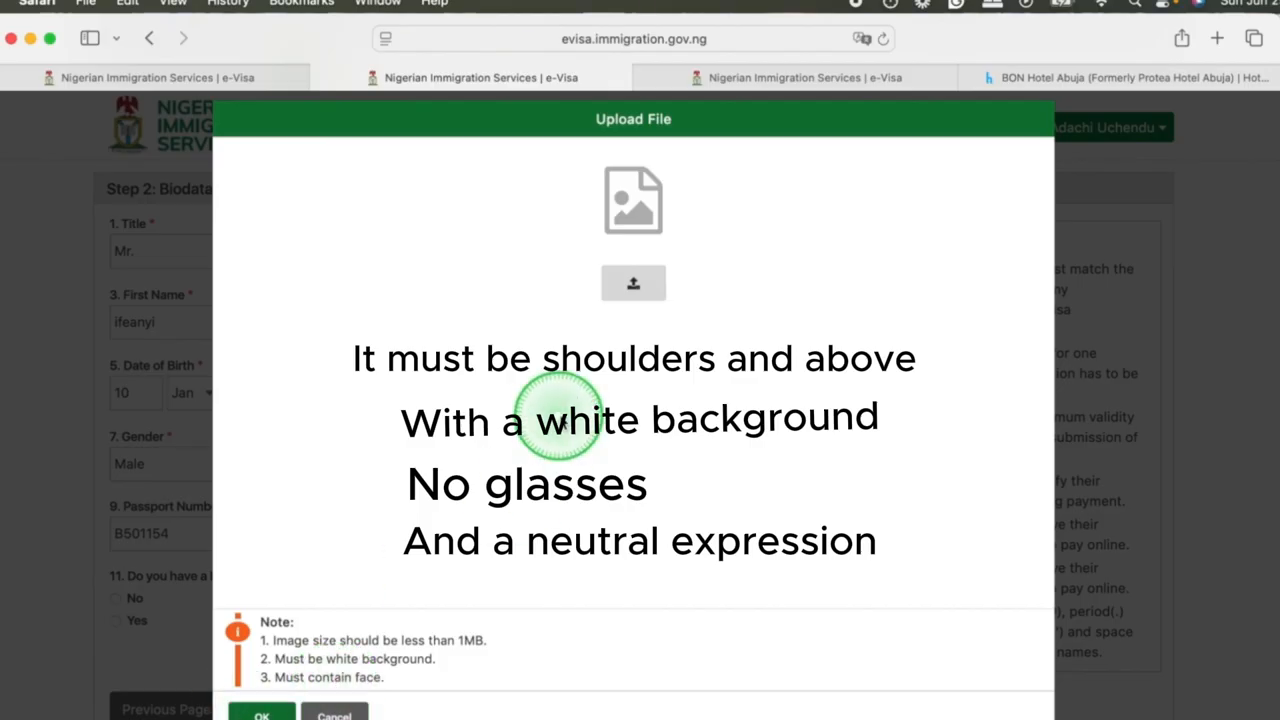
{"action": "left_click", "coordinate": [633, 285]}
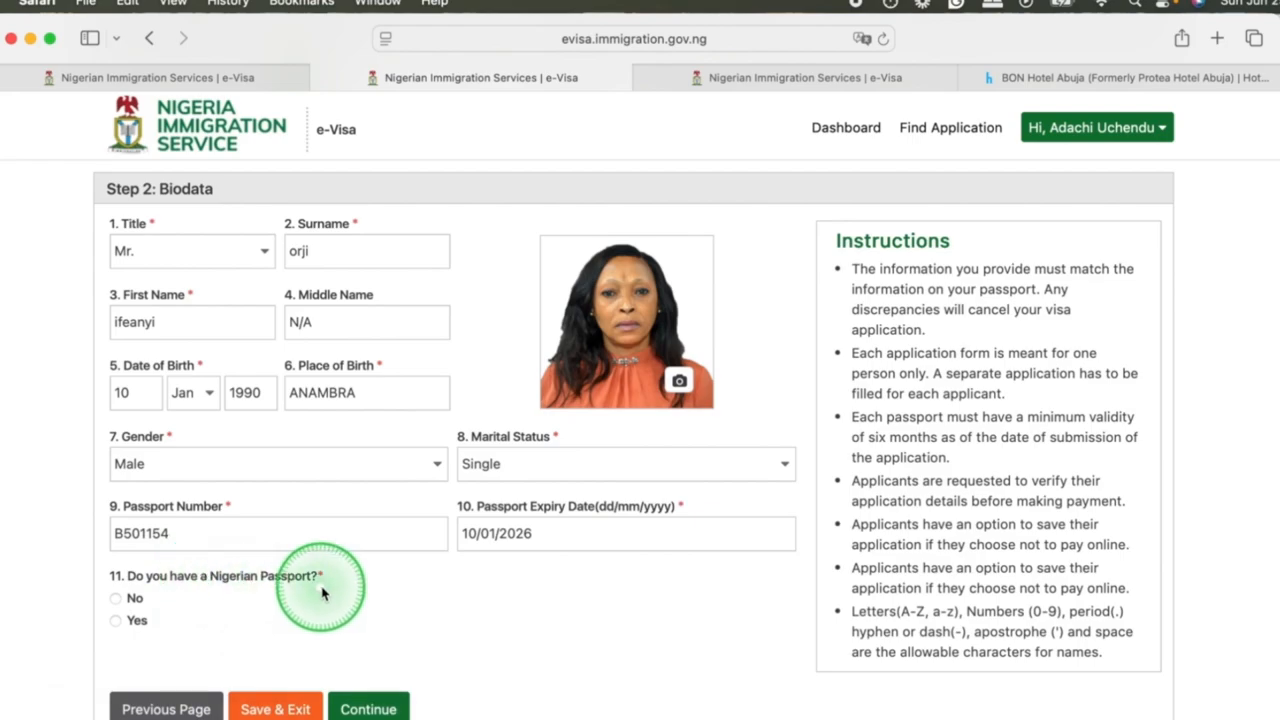
Answer No to having a Nigerian passport, re-enter the applicant's middle name, and continue to Travel Information.
{"action": "left_click", "coordinate": [116, 599]}
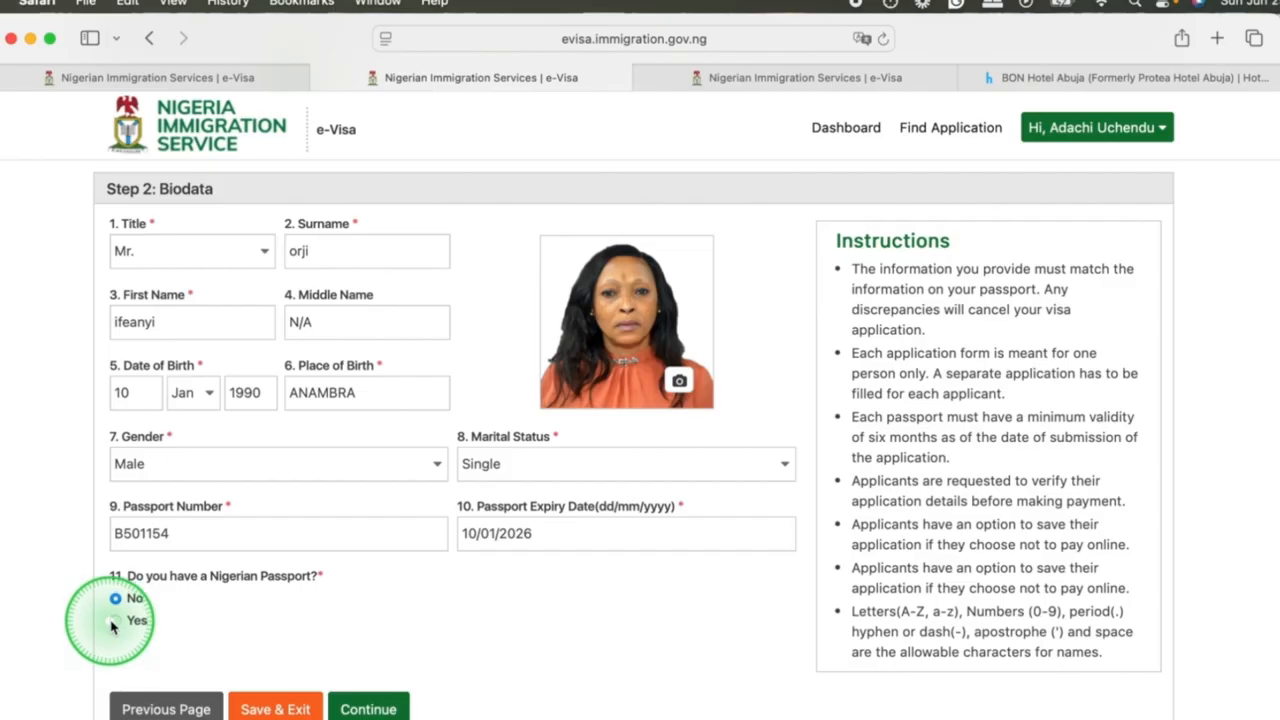
{"action": "left_click", "coordinate": [116, 622]}
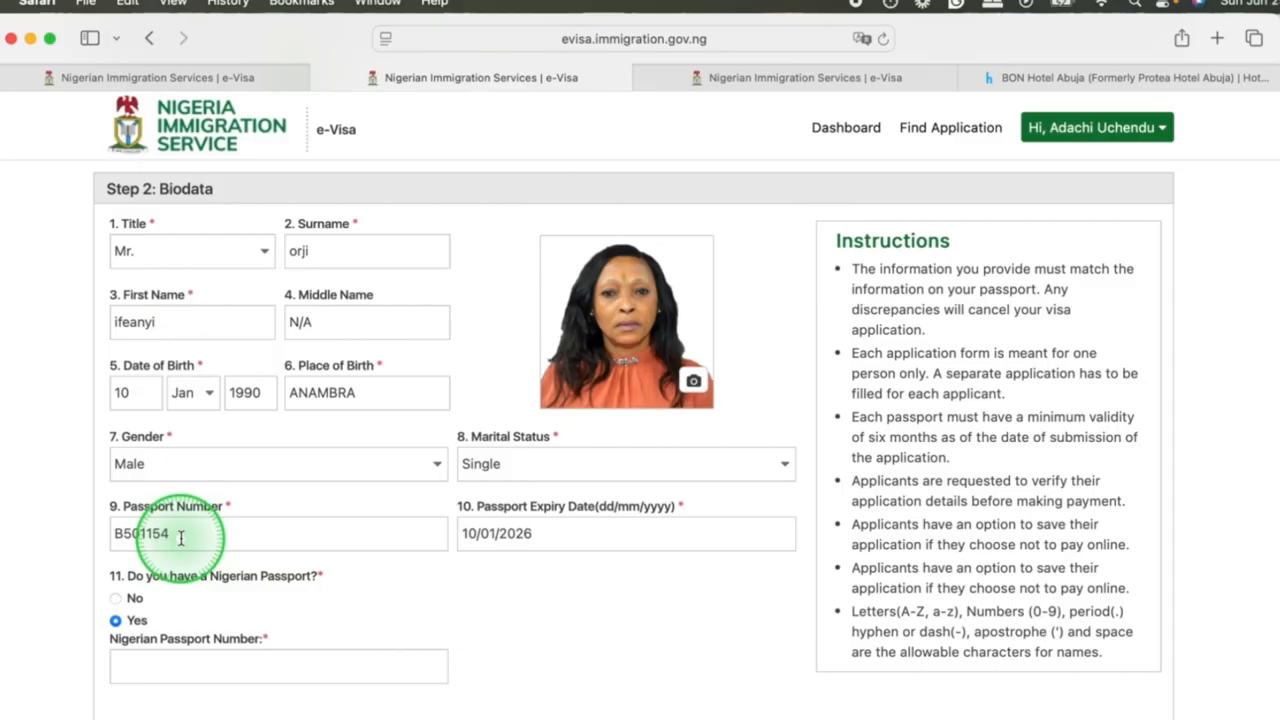
{"action": "left_click", "coordinate": [117, 599]}
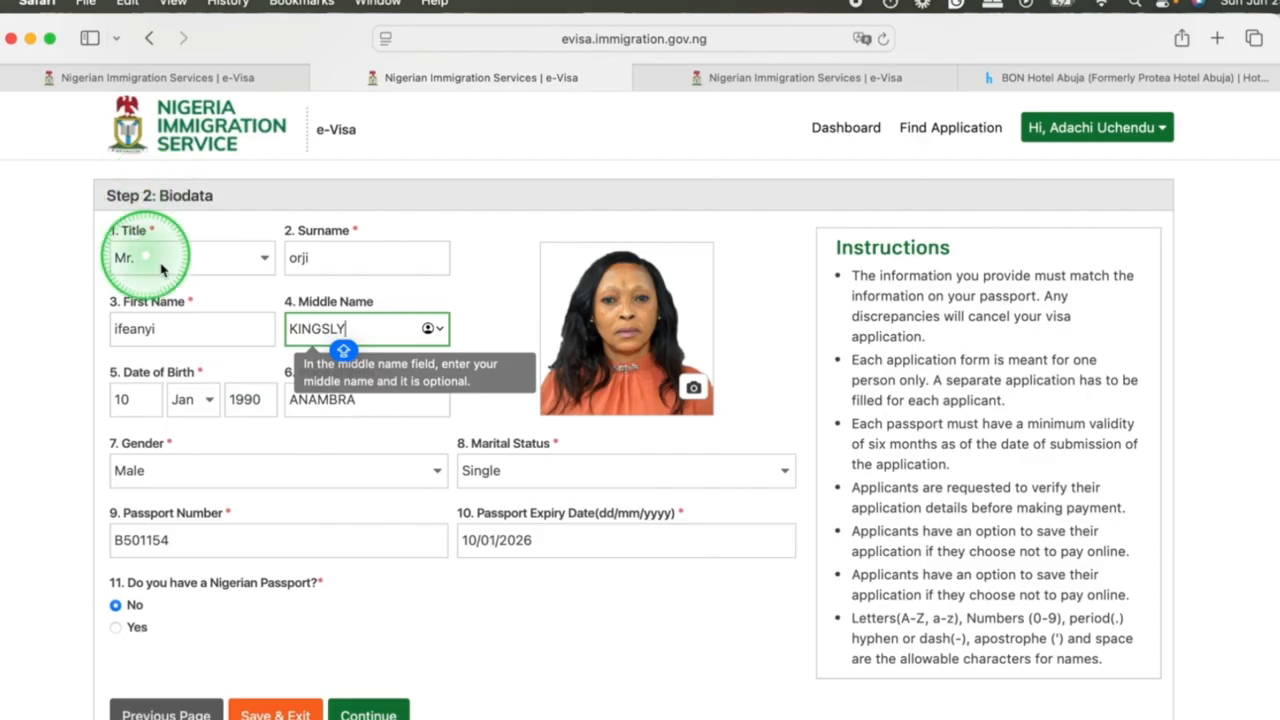
{"action": "scroll", "coordinate": [300, 450], "scroll_direction": "down", "scroll_amount": 1}
{"action": "left_click", "coordinate": [368, 690]}
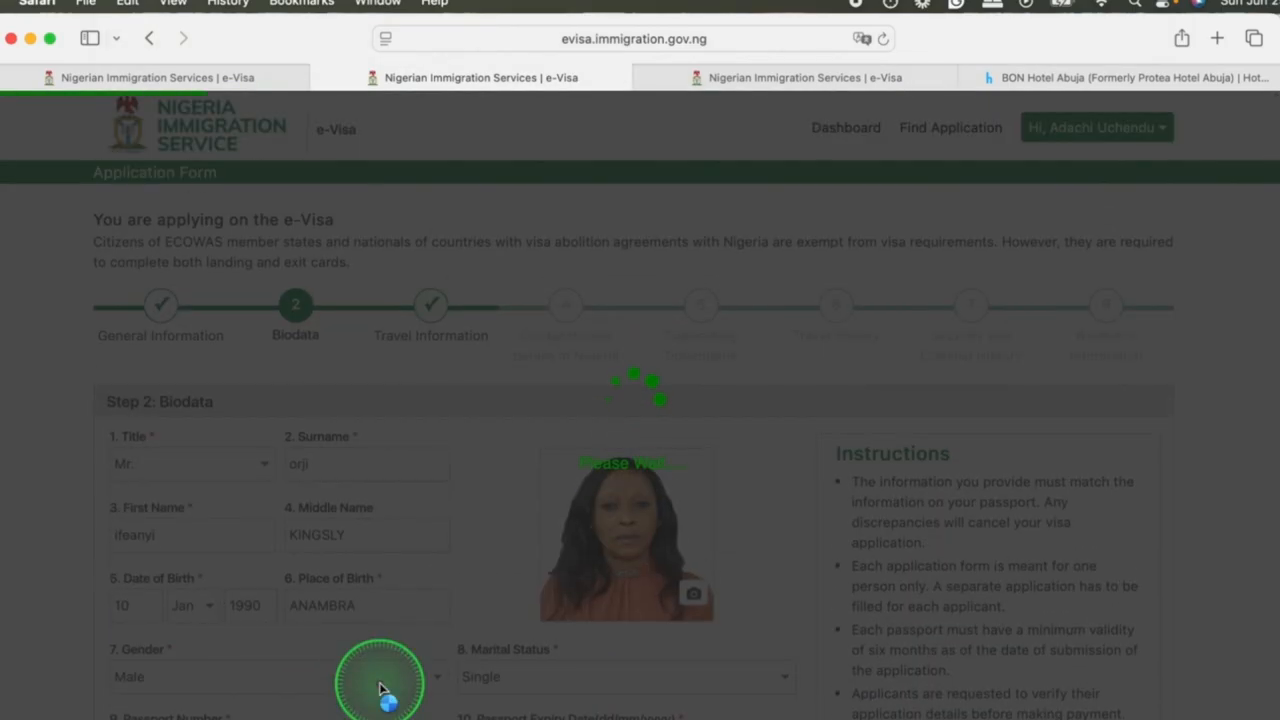
Enter BUSINESS as purpose of journey, AIR PEACE as travel carrier and P459 as flight number, with Algeria as country of departure.
{"action": "left_click", "coordinate": [216, 470]}
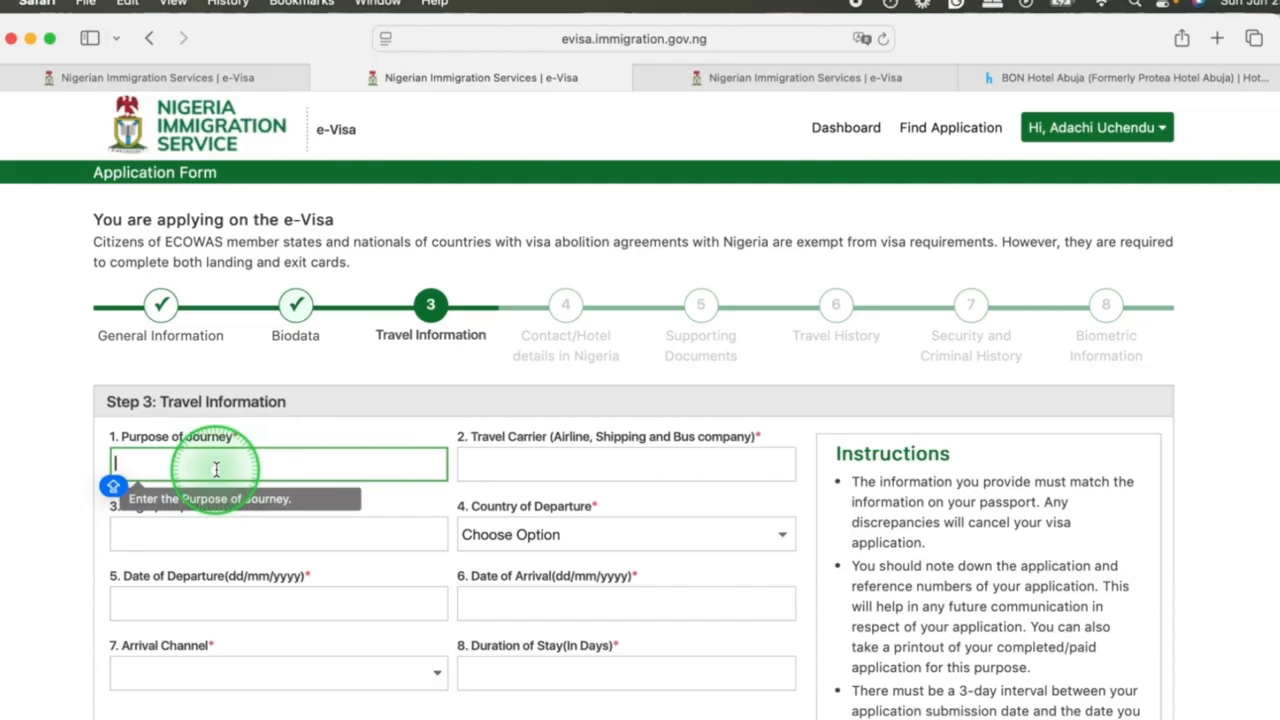
{"action": "type", "text": "BUSINESS"}
{"action": "left_click", "coordinate": [546, 460]}
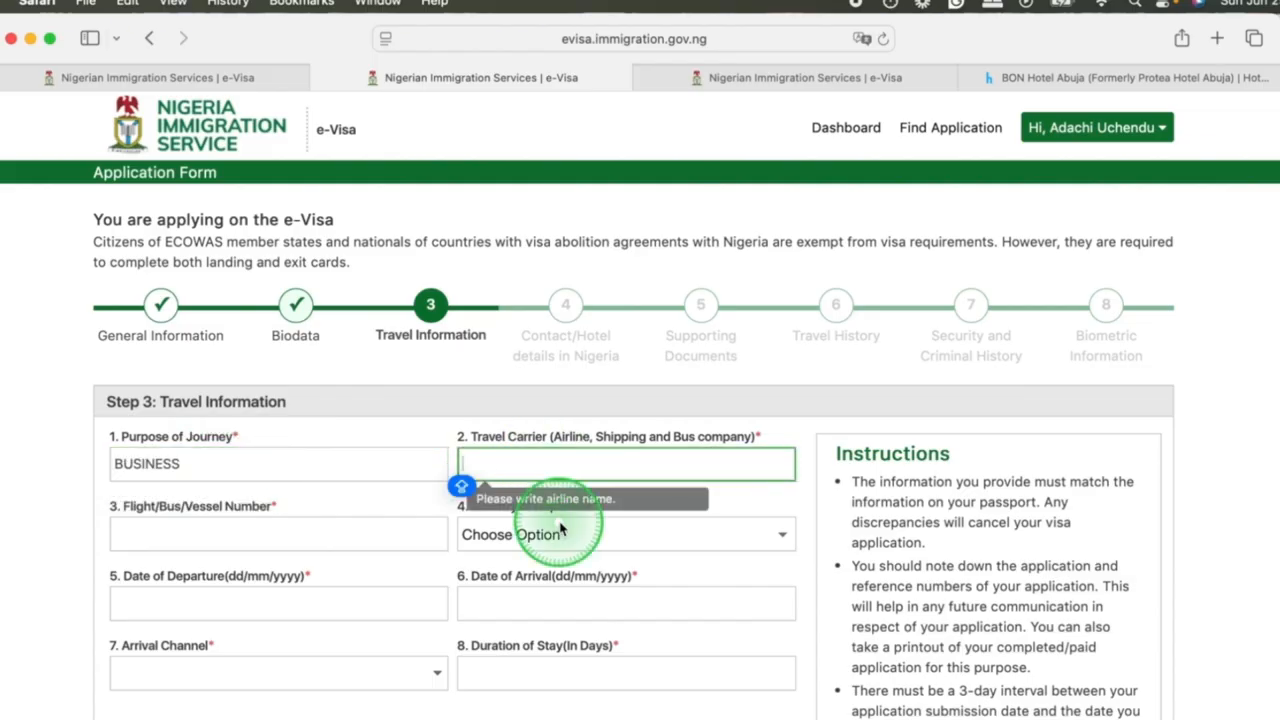
{"action": "type", "text": "AIR PEACE"}
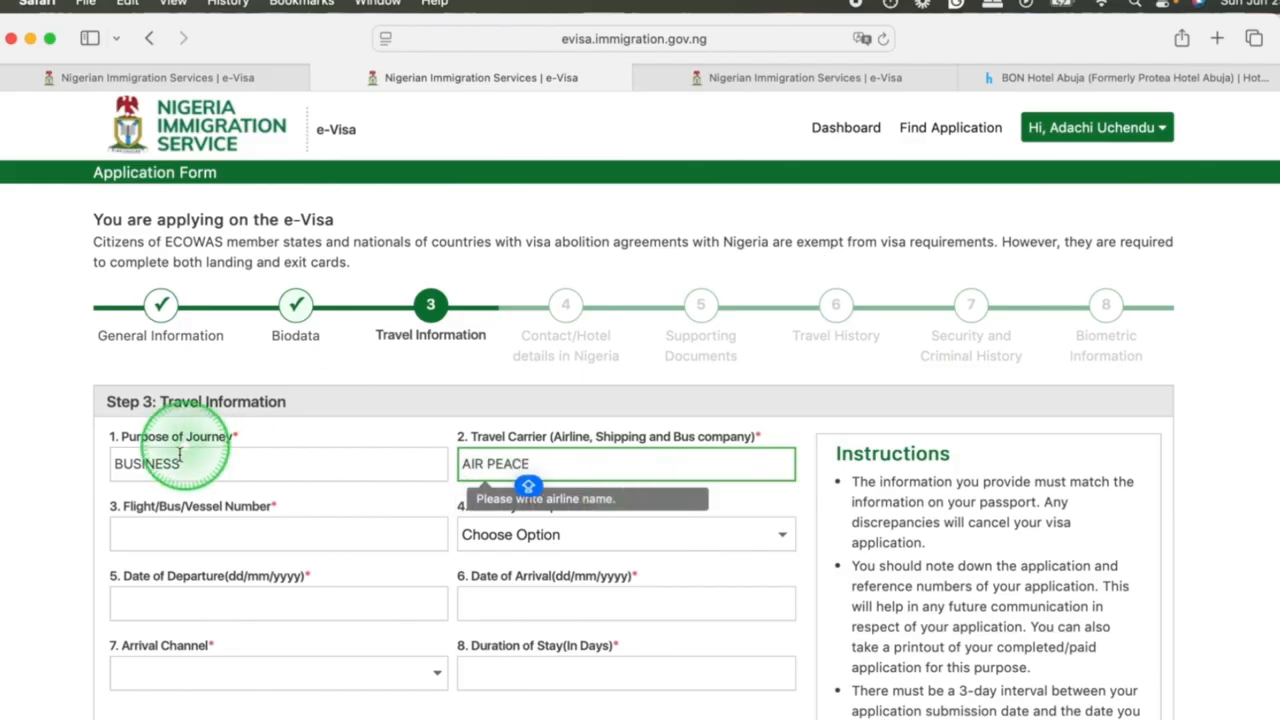
{"action": "left_click", "coordinate": [250, 535]}
{"action": "type", "text": "P459"}
{"action": "left_click", "coordinate": [530, 534]}
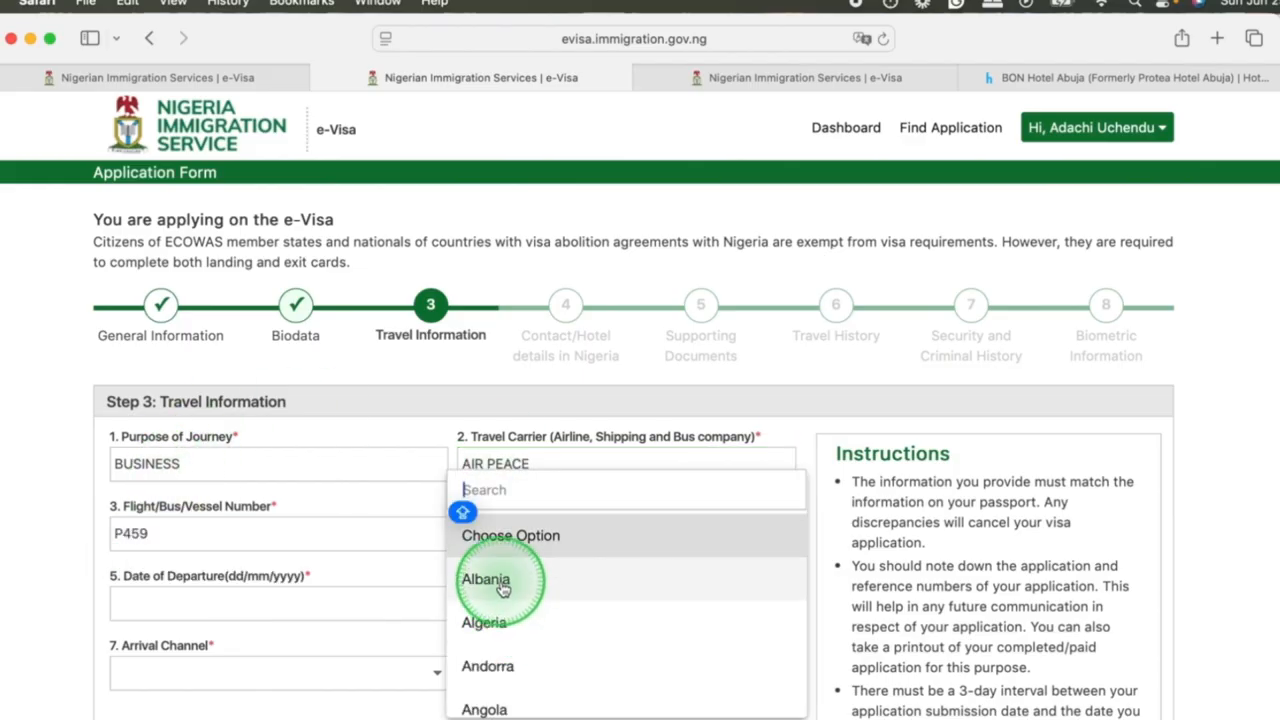
{"action": "left_click", "coordinate": [495, 622]}
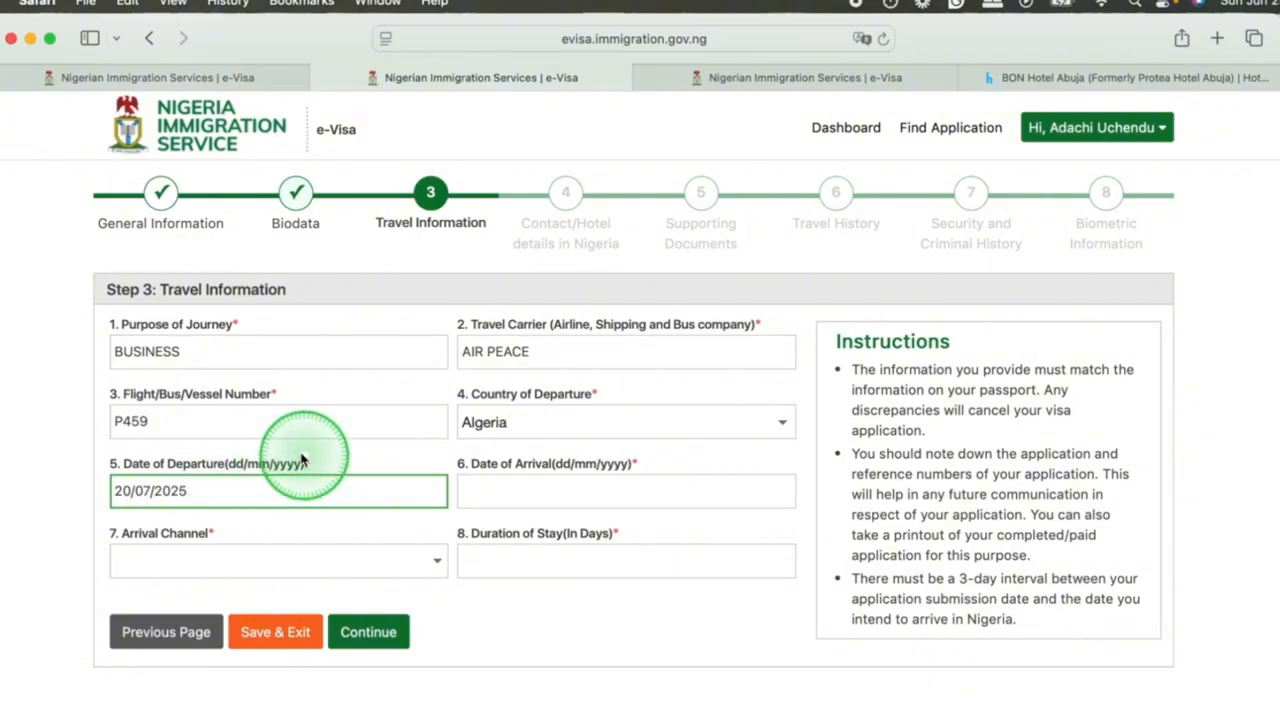
Set the departure date to 20/07/2025, the arrival date to 22/07/2025 and the arrival channel to Air.
{"action": "key", "text": "Tab"}
{"action": "left_click", "coordinate": [564, 378]}
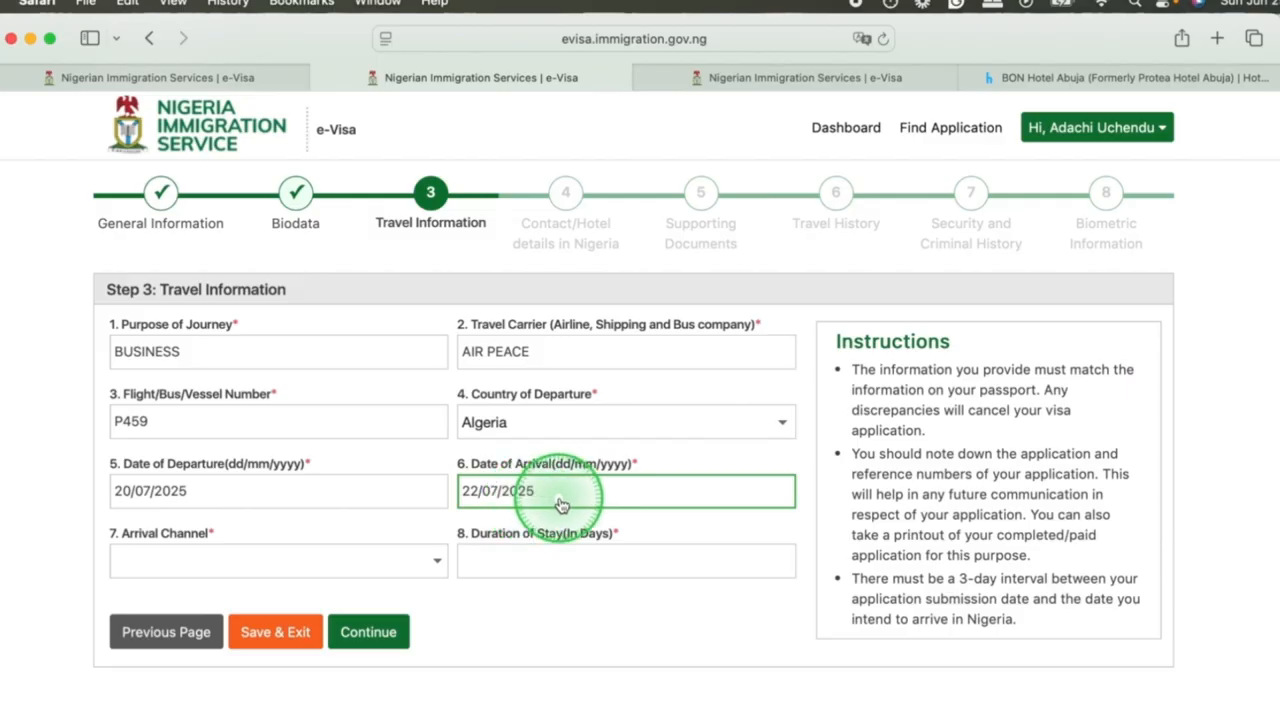
{"action": "left_click", "coordinate": [188, 559]}
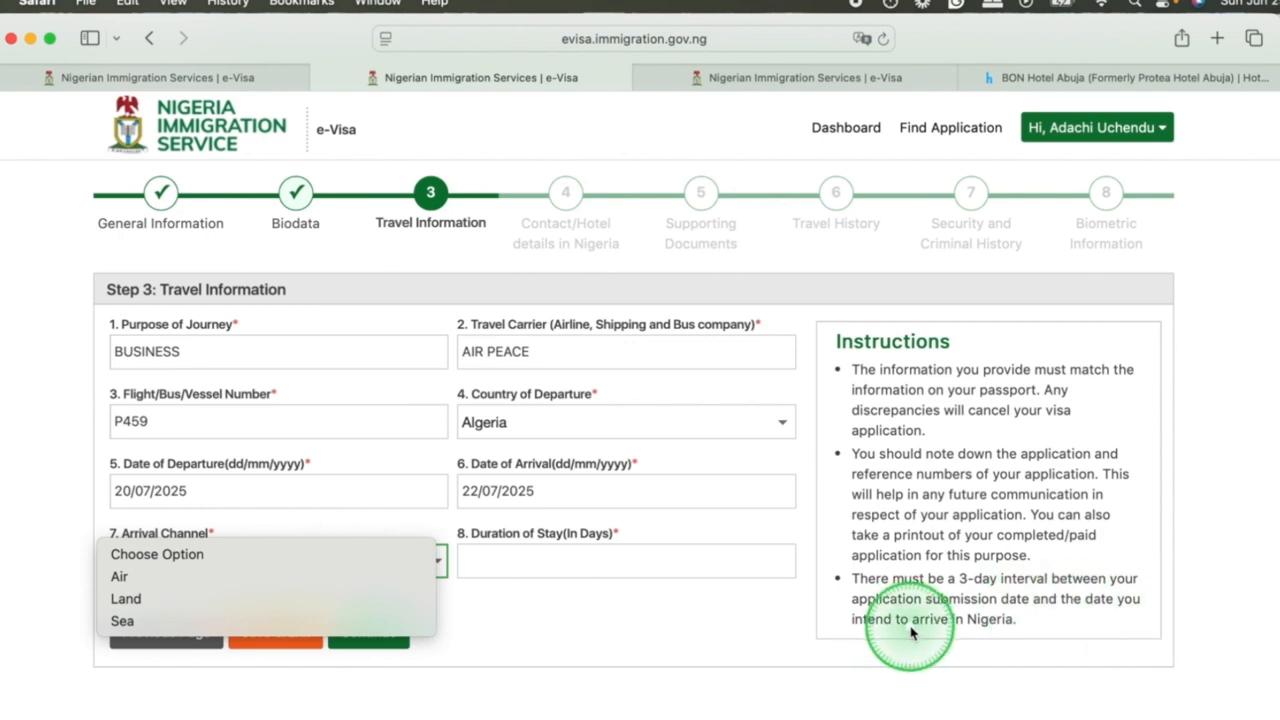
{"action": "left_click", "coordinate": [131, 578]}
Set the duration of stay to 20 days and the port of entry to Nnamdi Azikiwe international Airport, Abuja.
{"action": "left_click", "coordinate": [507, 566]}
{"action": "type", "text": "20"}
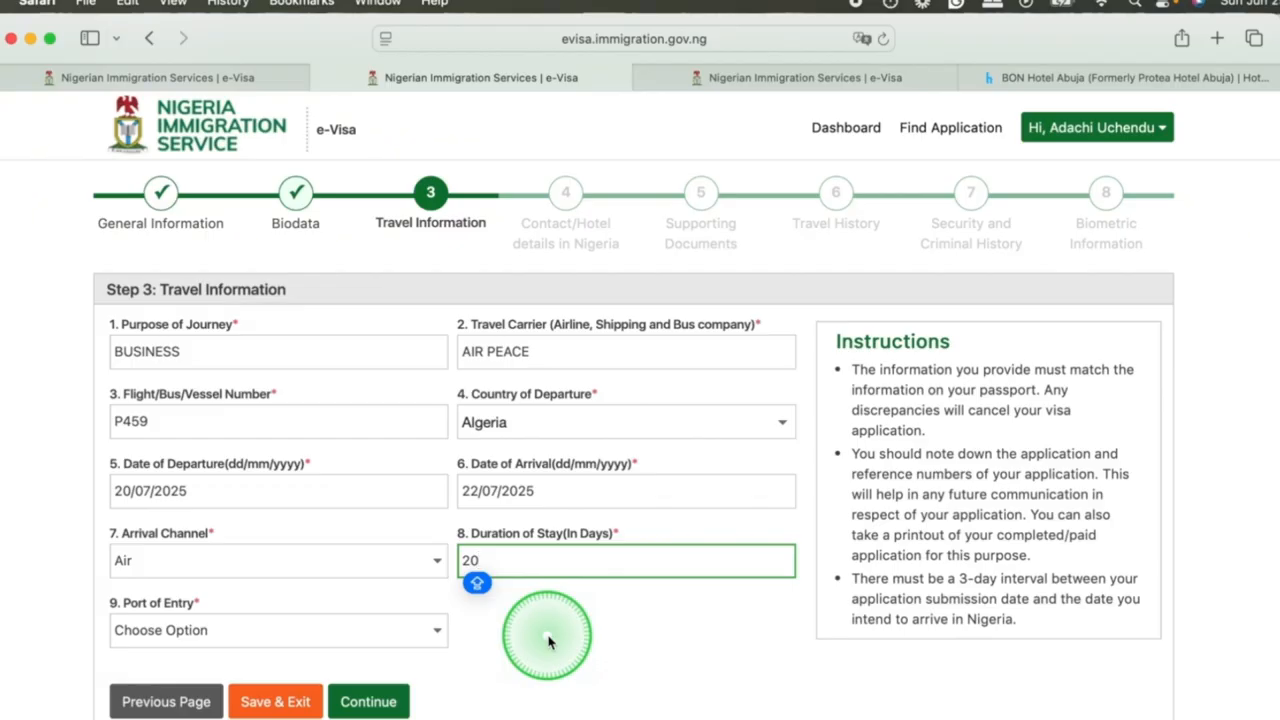
{"action": "left_click", "coordinate": [437, 630]}
{"action": "left_click", "coordinate": [206, 642]}
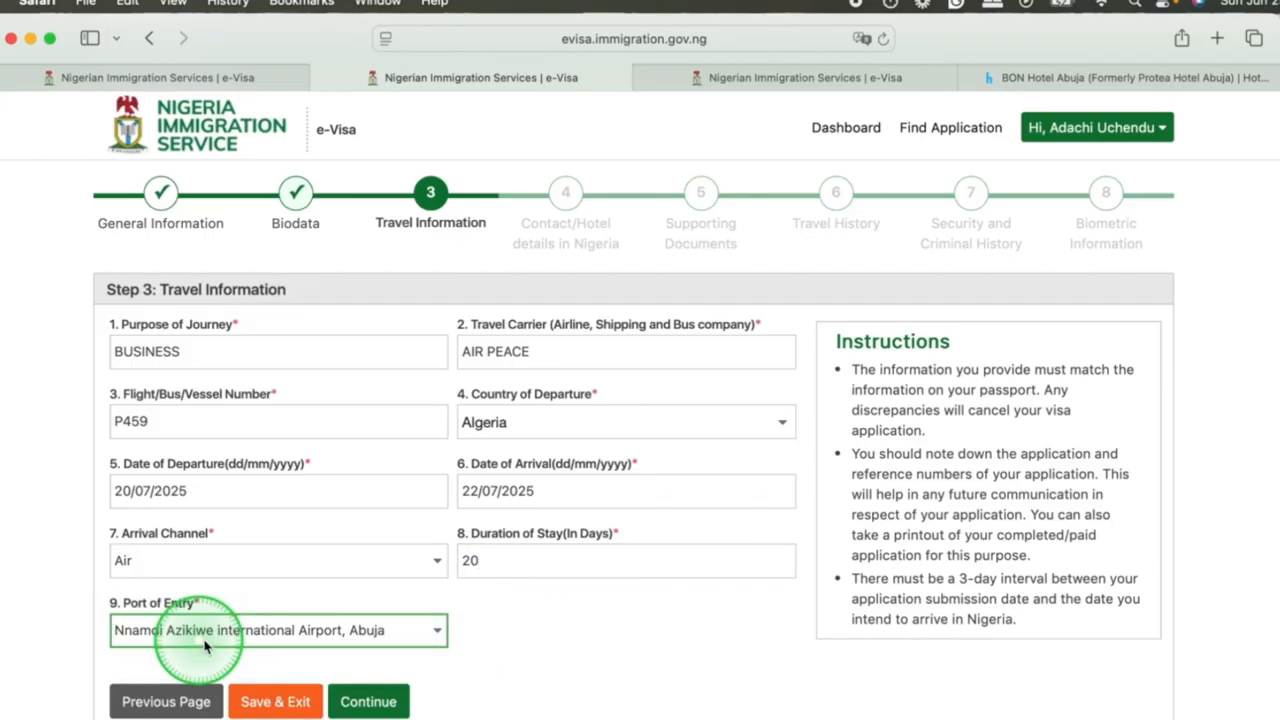
Continue to the Contact/Hotel details in Nigeria and enter ABUJA CONTINENTAL HOTEL with its contact number.
{"action": "scroll", "coordinate": [380, 492], "scroll_direction": "up", "scroll_amount": 2}
{"action": "scroll", "coordinate": [382, 496], "scroll_direction": "down", "scroll_amount": 2}
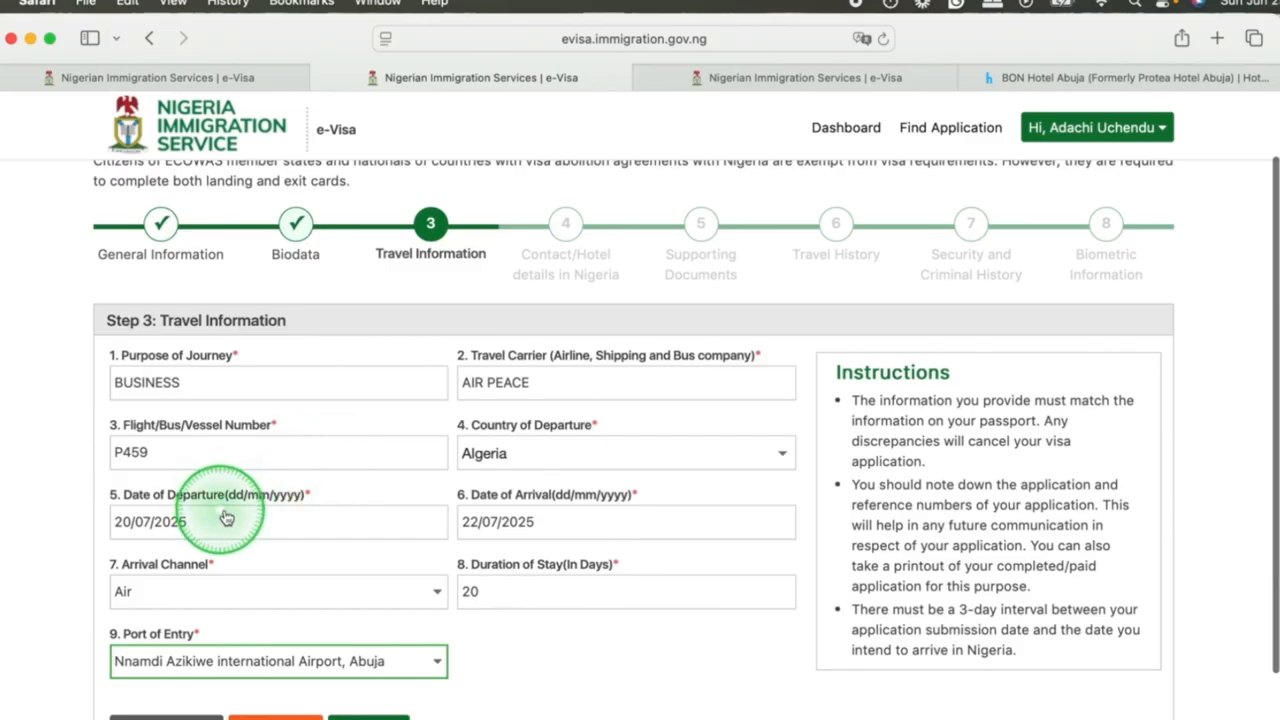
{"action": "scroll", "coordinate": [300, 600], "scroll_direction": "down", "scroll_amount": 2}
{"action": "left_click", "coordinate": [358, 635]}
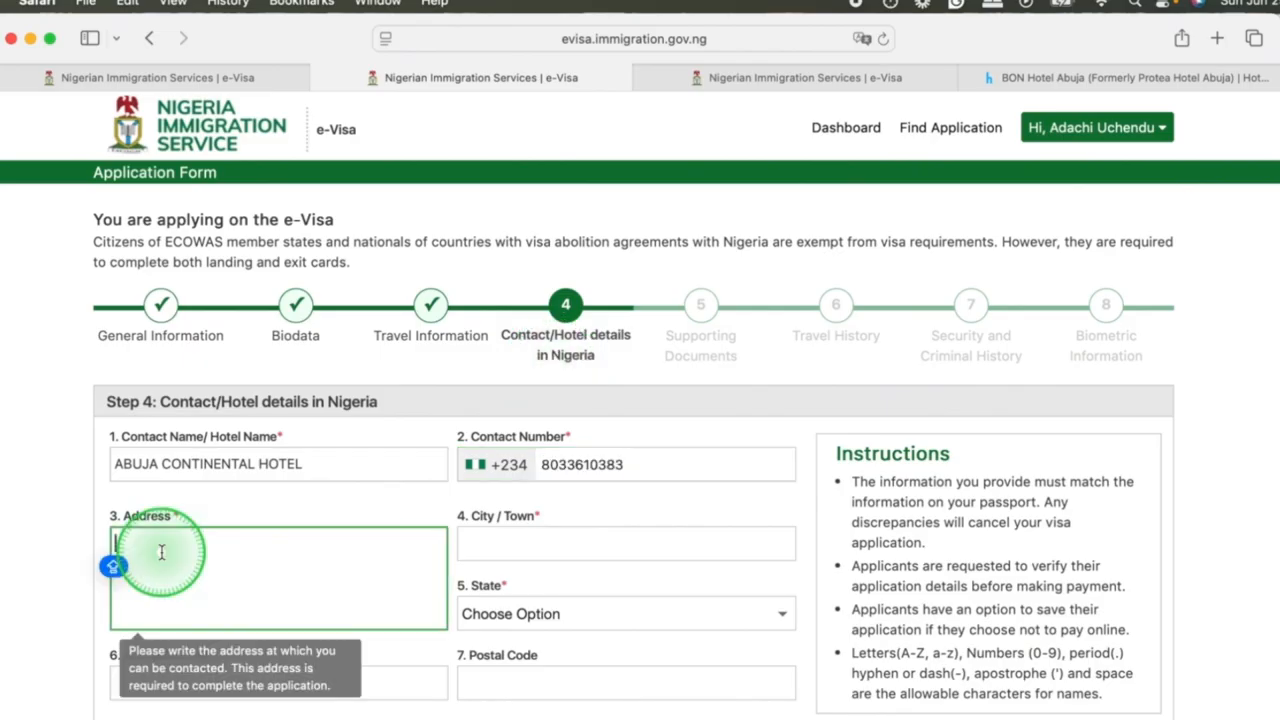
Fill in the hotel's address, then set the city to MAITAMA and the state to Fct.
{"action": "type", "text": "I GOSHEN FCT"}
{"action": "left_click", "coordinate": [543, 543]}
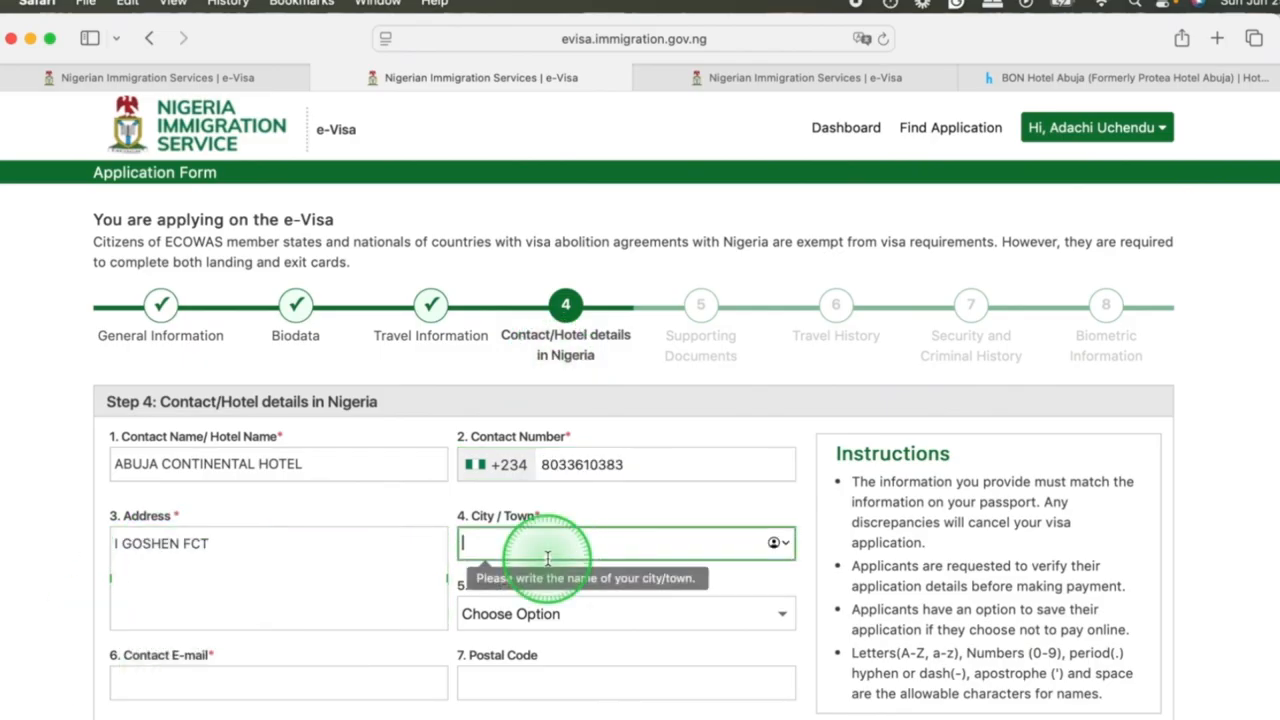
{"action": "type", "text": "MAITAMA"}
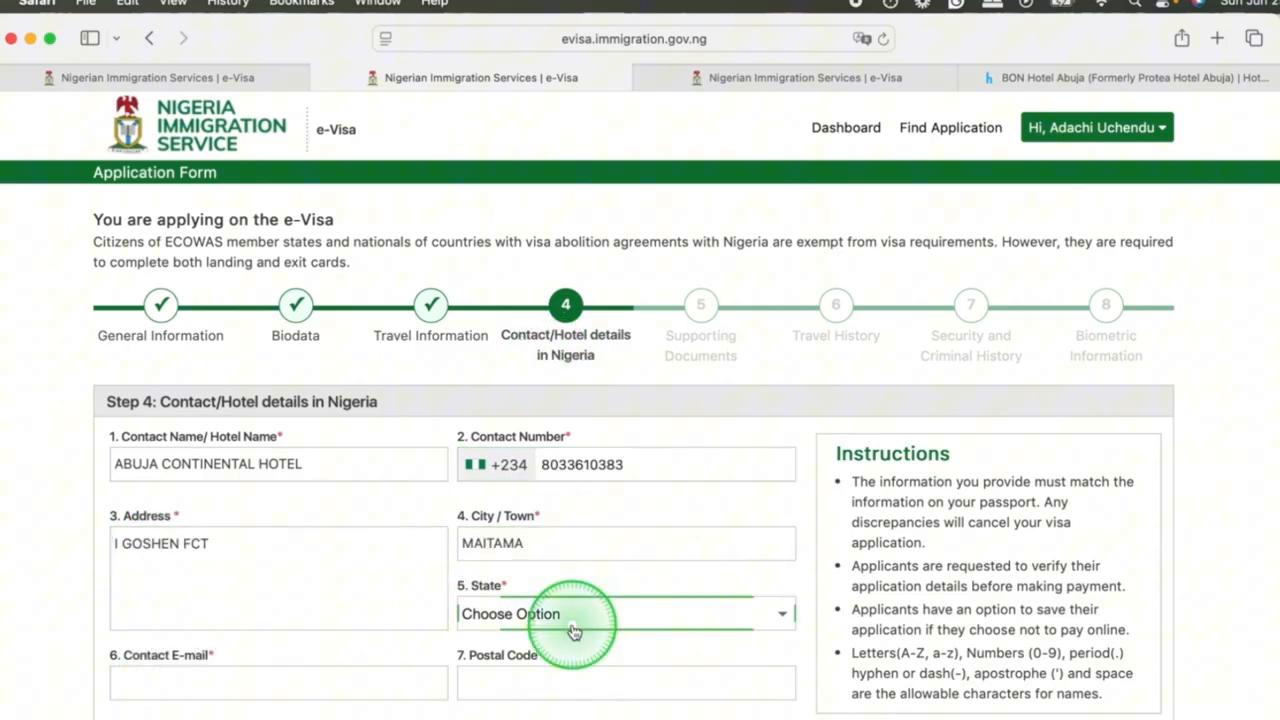
{"action": "left_click", "coordinate": [571, 616]}
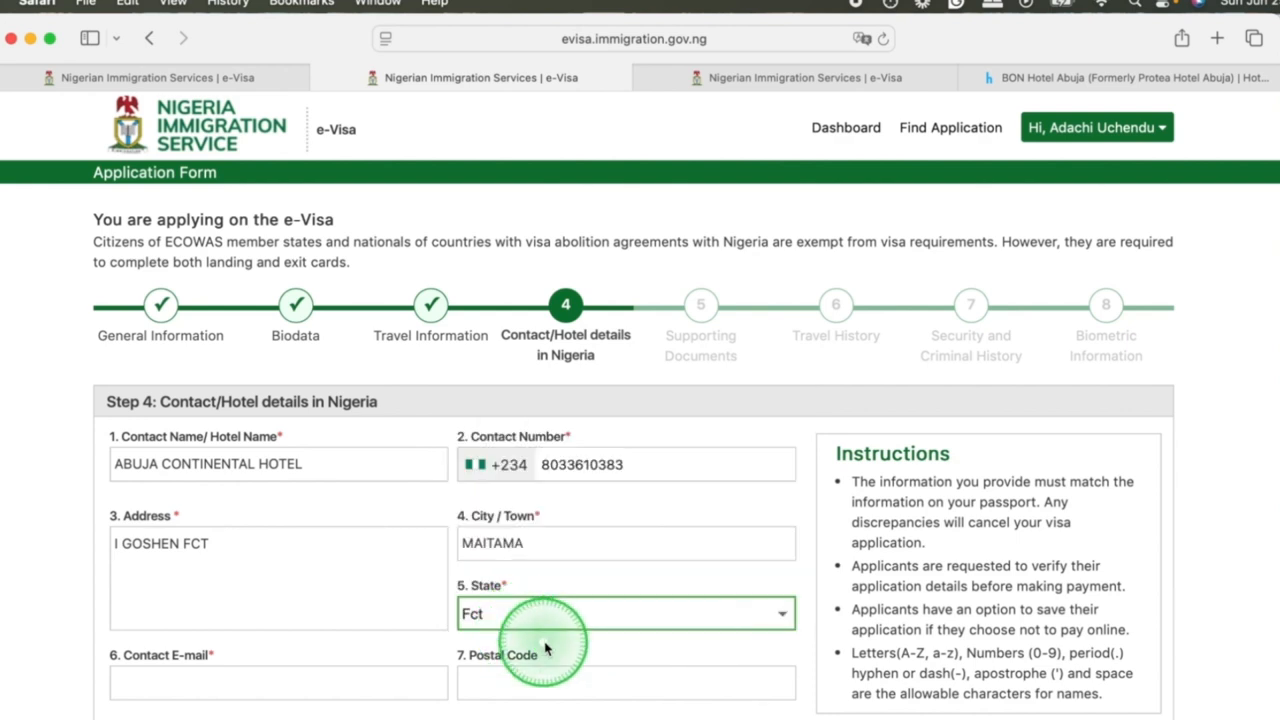
Enter the contact e-mail and the postal code for Maitama, and continue to the Supporting Documents section.
{"action": "scroll", "coordinate": [540, 640], "scroll_direction": "down", "scroll_amount": 2}
{"action": "left_click", "coordinate": [230, 583]}
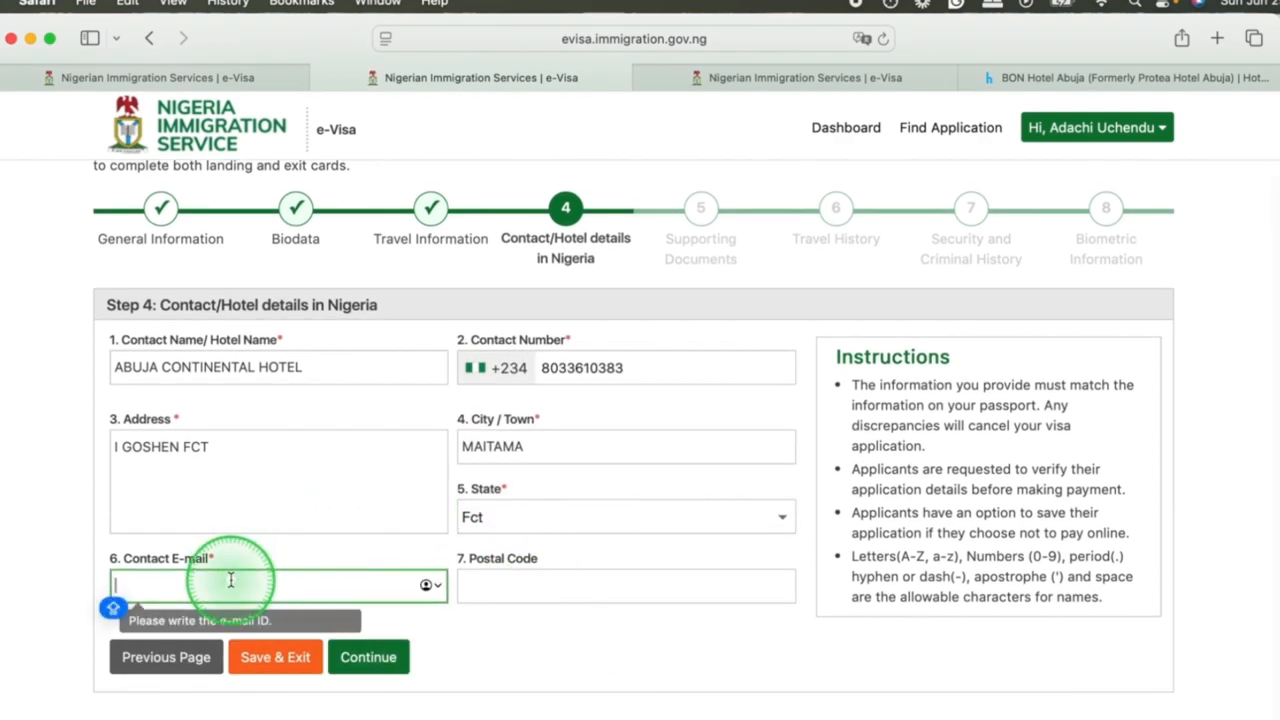
{"action": "left_click", "coordinate": [516, 586]}
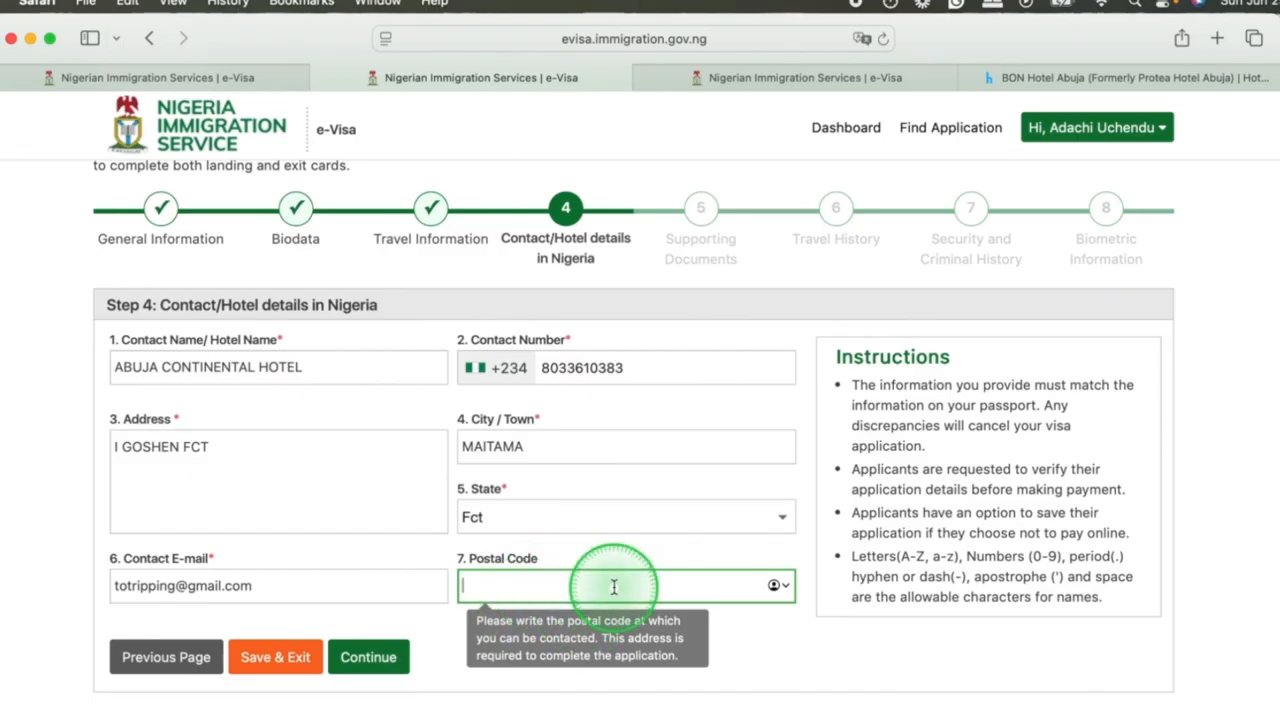
{"action": "type", "text": "900271"}
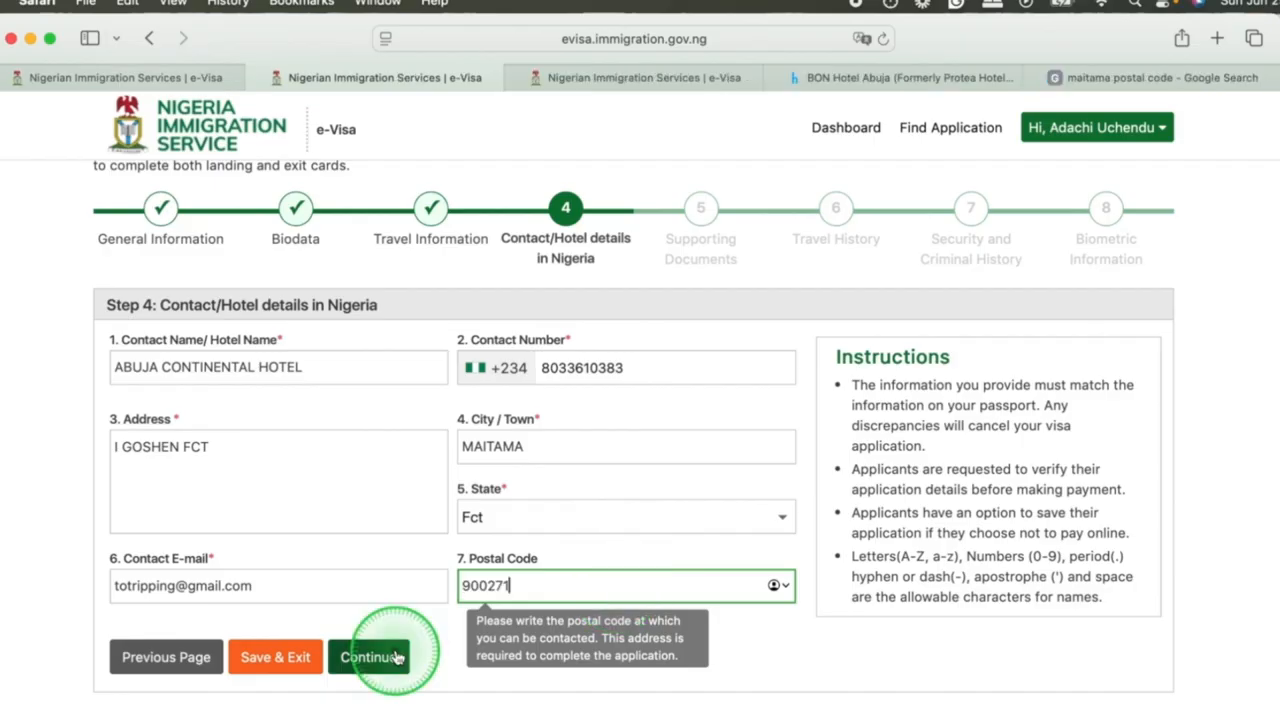
{"action": "left_click", "coordinate": [370, 657]}
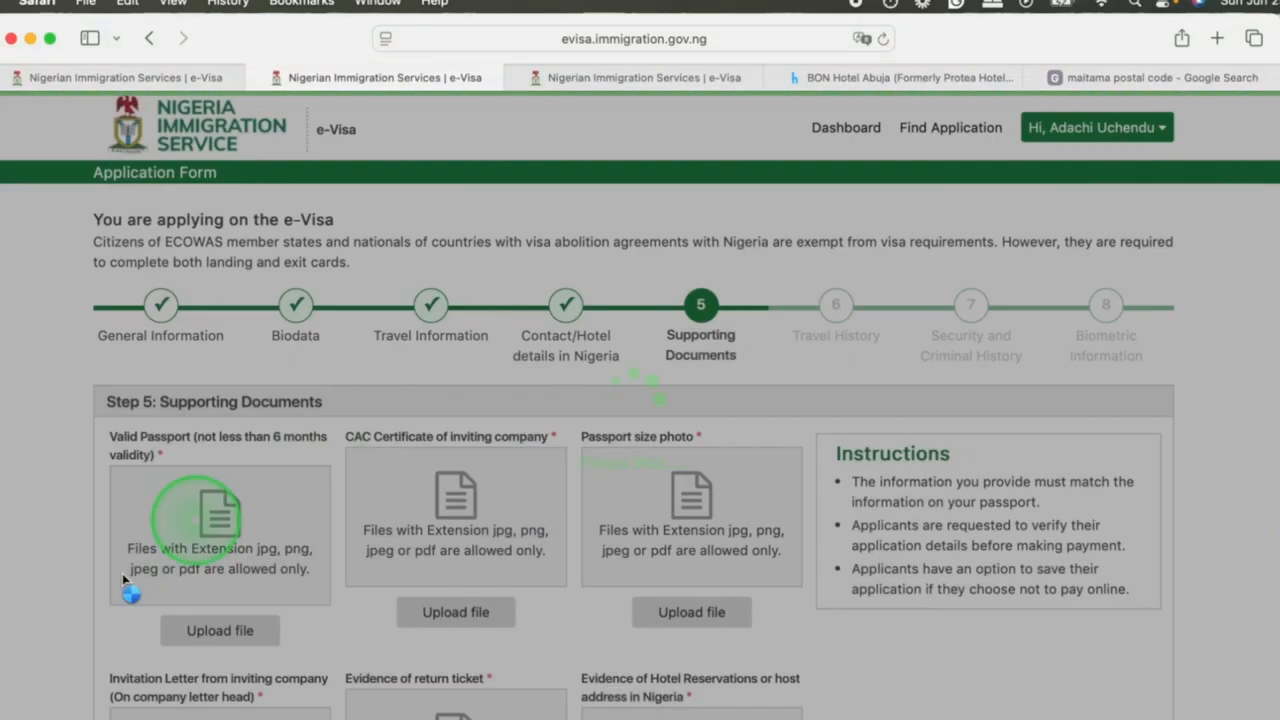
Examine which supporting documents must be uploaded and which file formats are allowed.
{"action": "scroll", "coordinate": [523, 537], "scroll_direction": "down", "scroll_amount": 5}
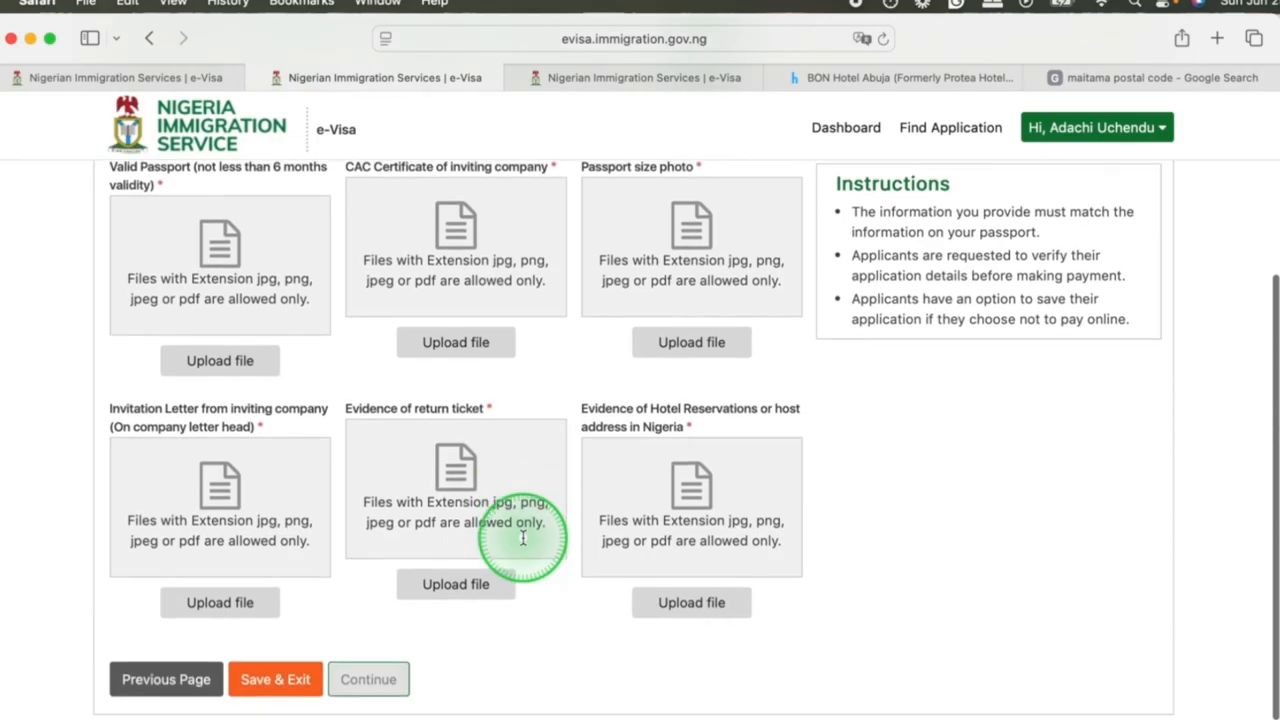
{"action": "scroll", "coordinate": [523, 537], "scroll_direction": "up", "scroll_amount": 3}
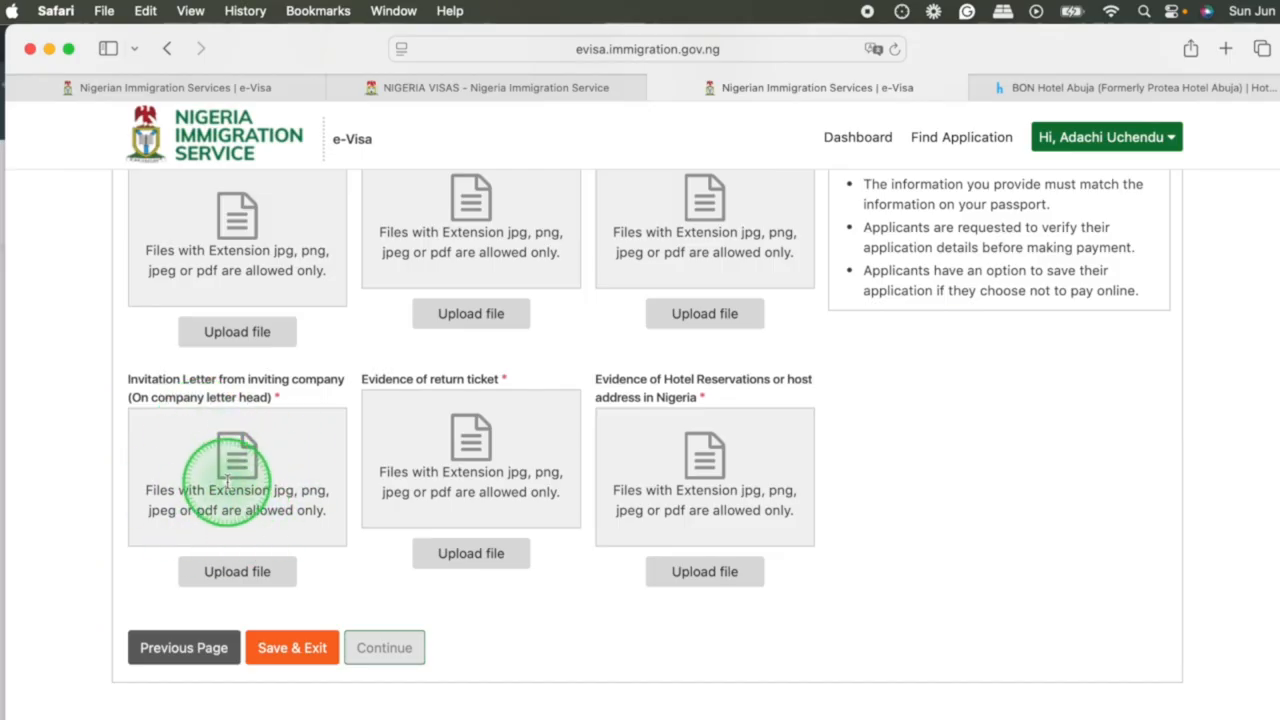
{"action": "scroll", "coordinate": [228, 482], "scroll_direction": "up", "scroll_amount": 2}
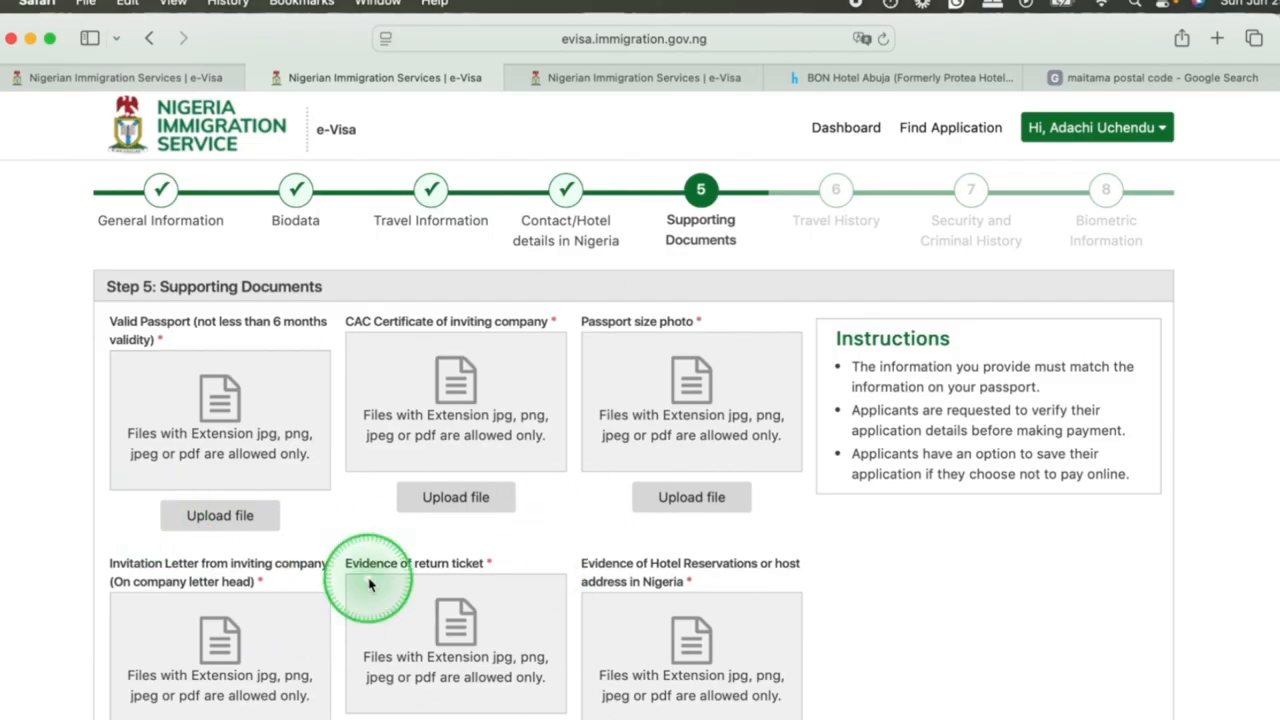
{"action": "scroll", "coordinate": [369, 585], "scroll_direction": "down", "scroll_amount": 3}
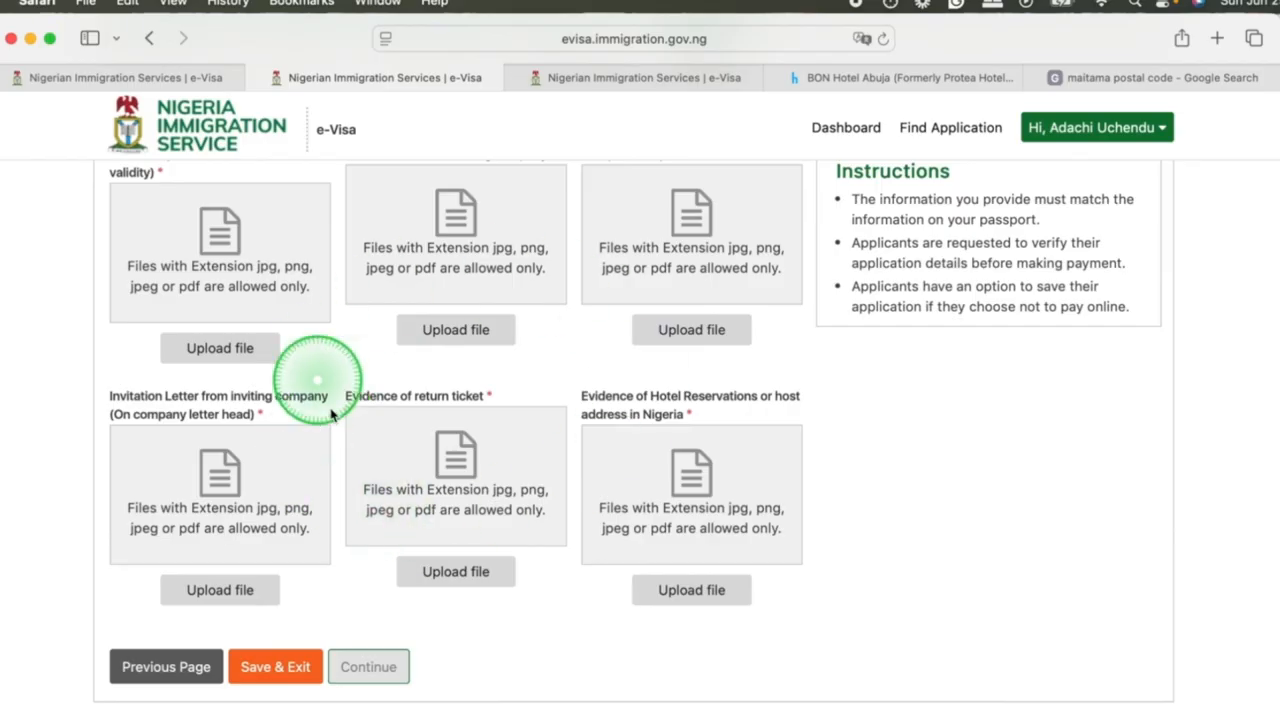
{"action": "scroll", "coordinate": [360, 500], "scroll_direction": "down", "scroll_amount": 1}
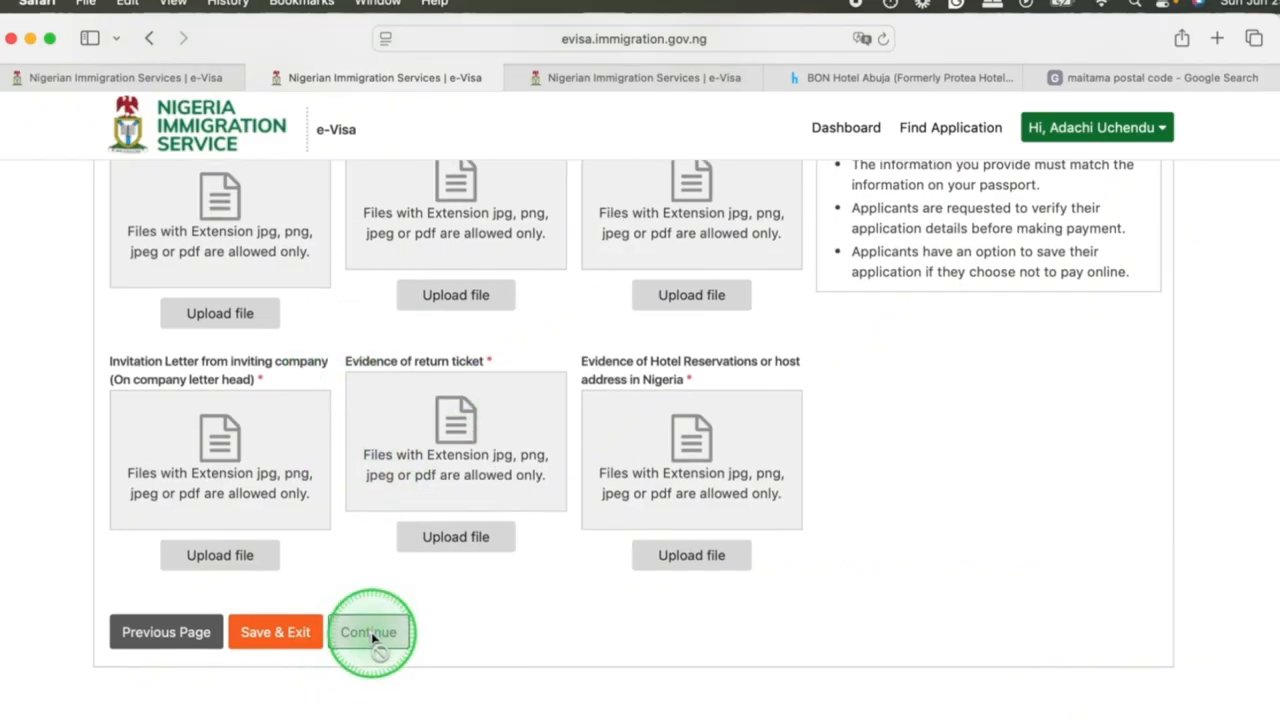
{"action": "scroll", "coordinate": [369, 585], "scroll_direction": "up", "scroll_amount": 3}
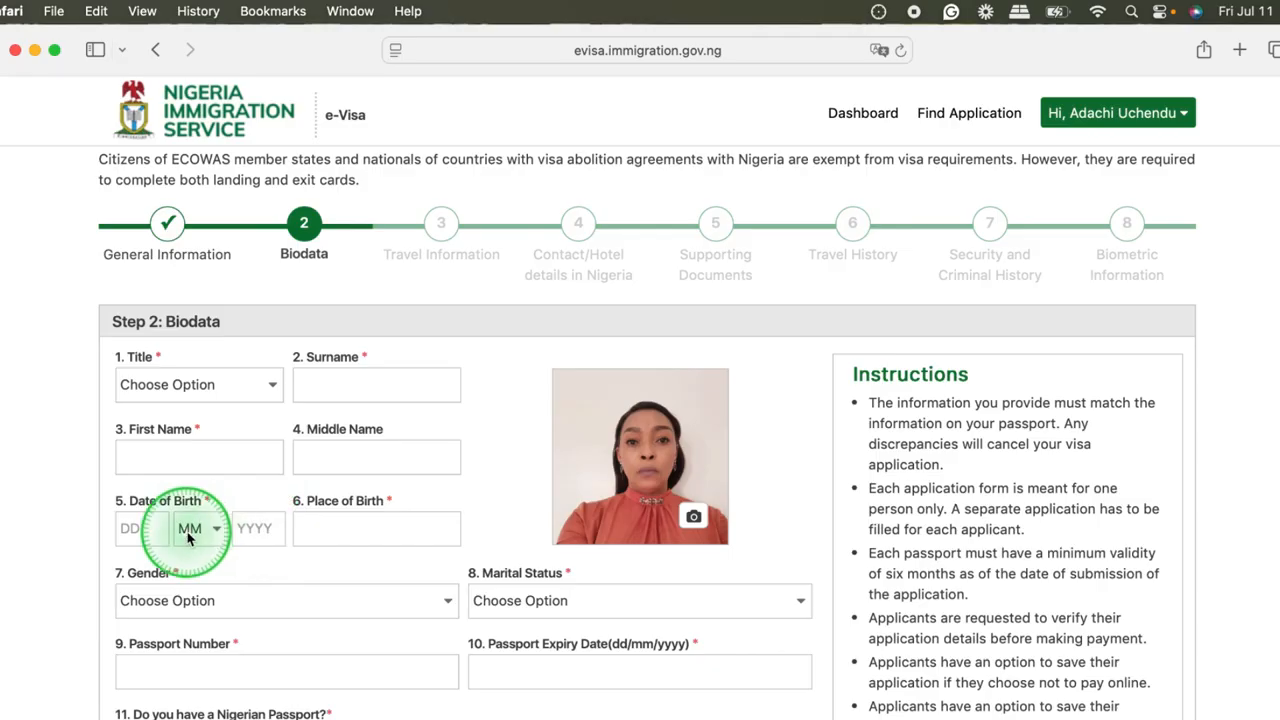
{"action": "left_click", "coordinate": [130, 528]}
{"action": "left_click", "coordinate": [262, 535]}
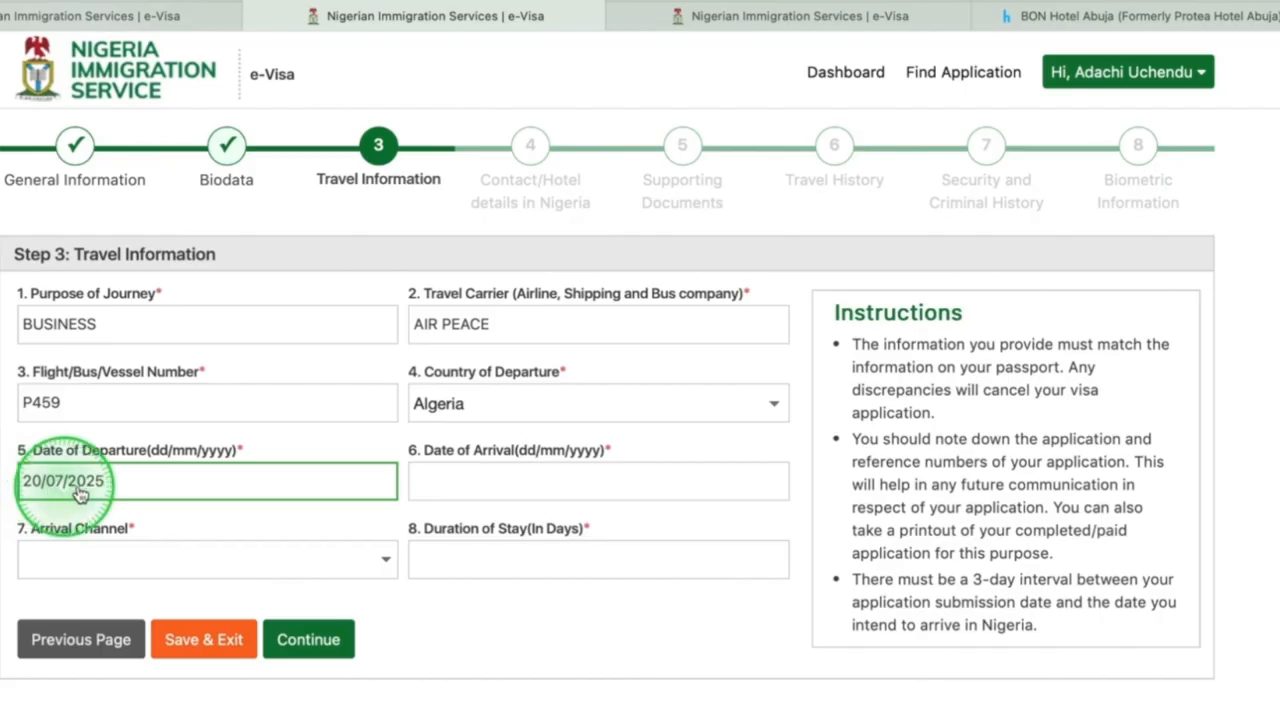
Set the date of arrival to 22/07/2025 in the Travel Information section.
{"action": "left_click", "coordinate": [427, 492]}
{"action": "type", "text": "22/07/2025"}
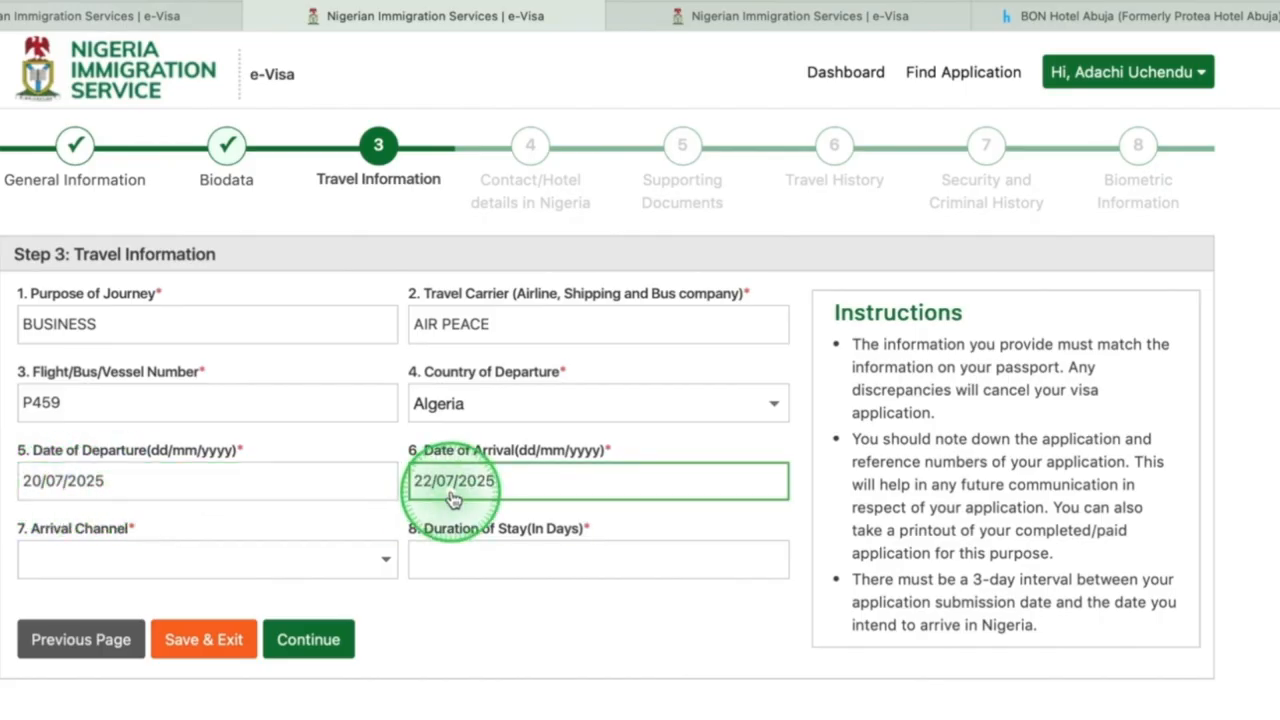
{"action": "left_click", "coordinate": [166, 480]}
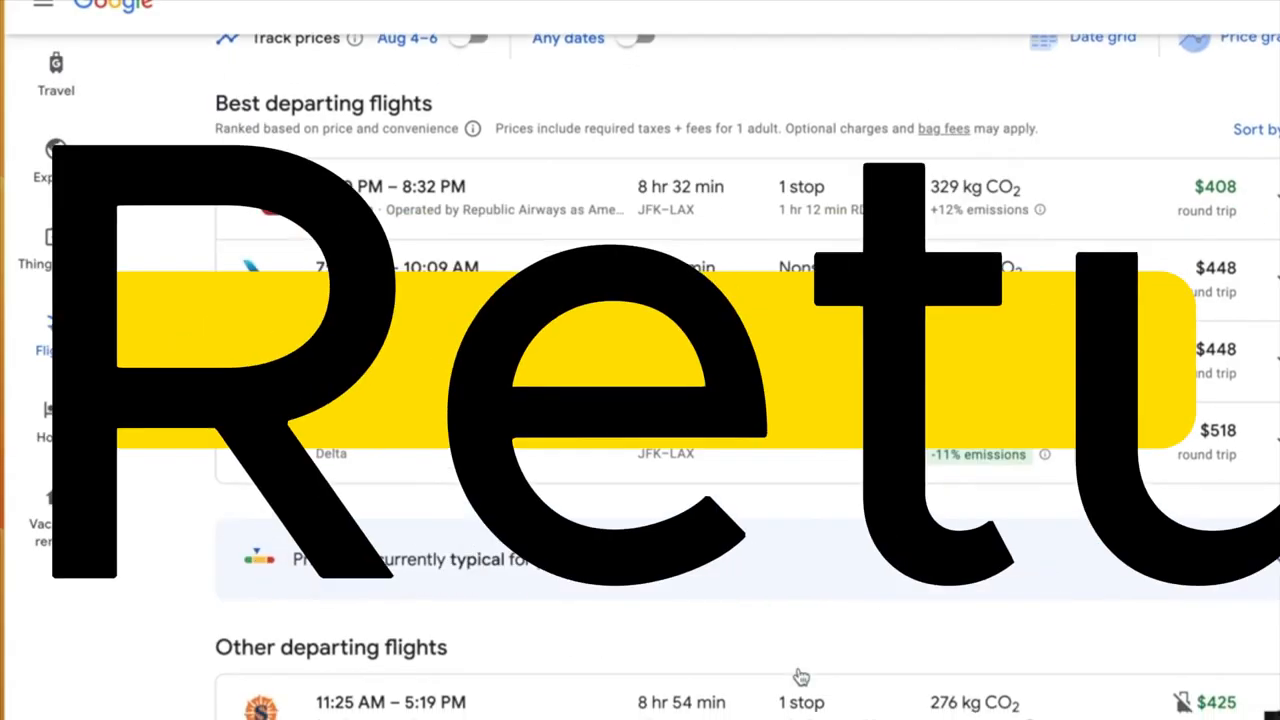
{"action": "scroll", "coordinate": [800, 677], "scroll_direction": "down", "scroll_amount": 1}
{"action": "scroll", "coordinate": [800, 677], "scroll_direction": "down", "scroll_amount": 4}
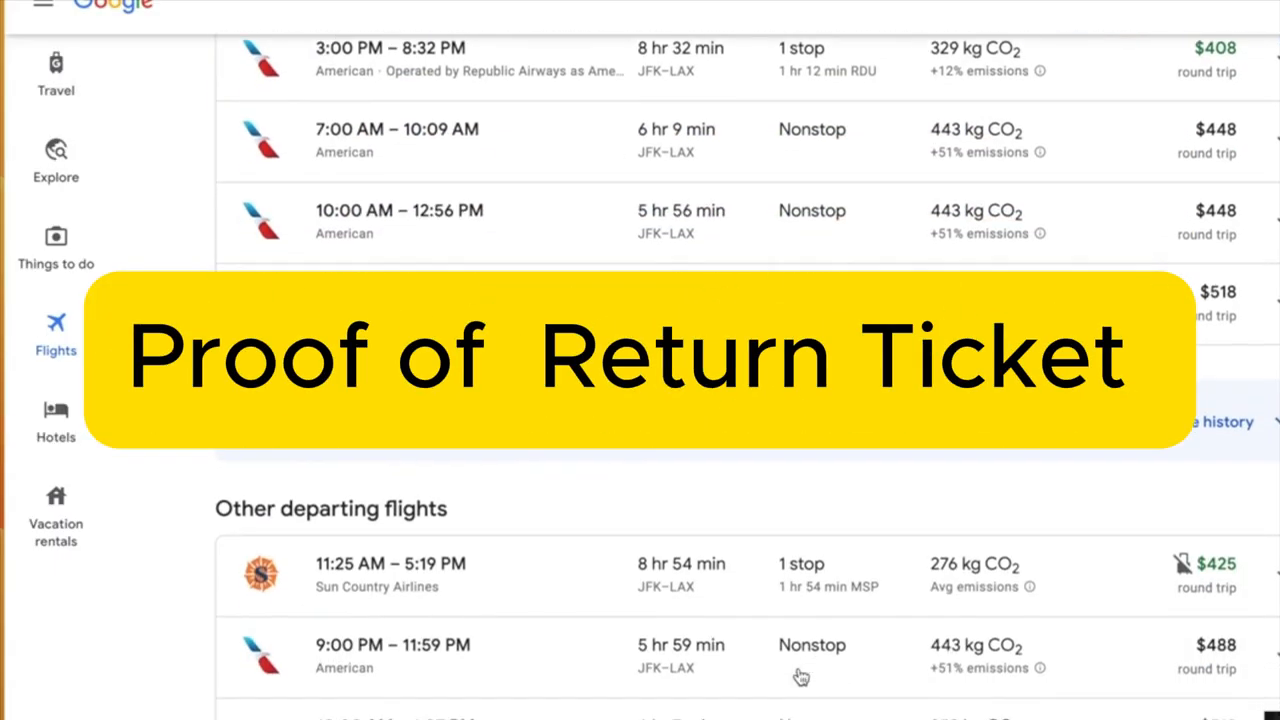
{"action": "scroll", "coordinate": [800, 677], "scroll_direction": "down", "scroll_amount": 2}
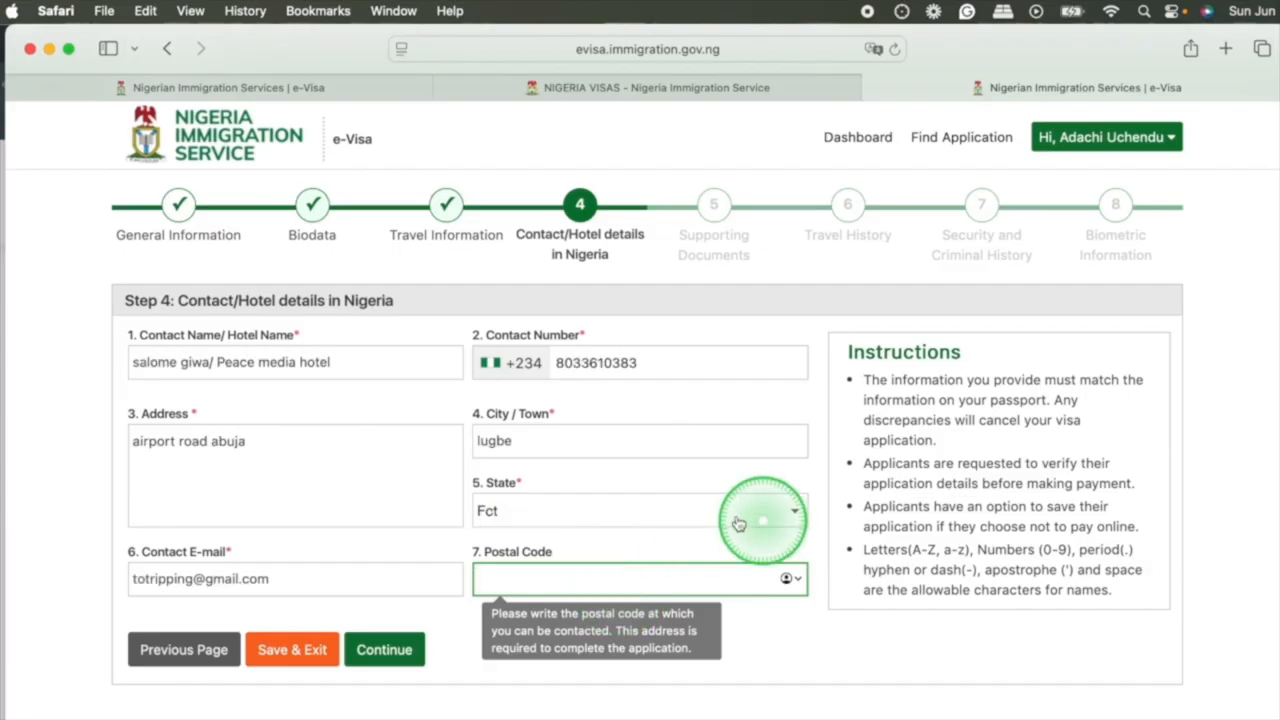
{"action": "left_click", "coordinate": [586, 580]}
{"action": "left_click", "coordinate": [576, 588]}
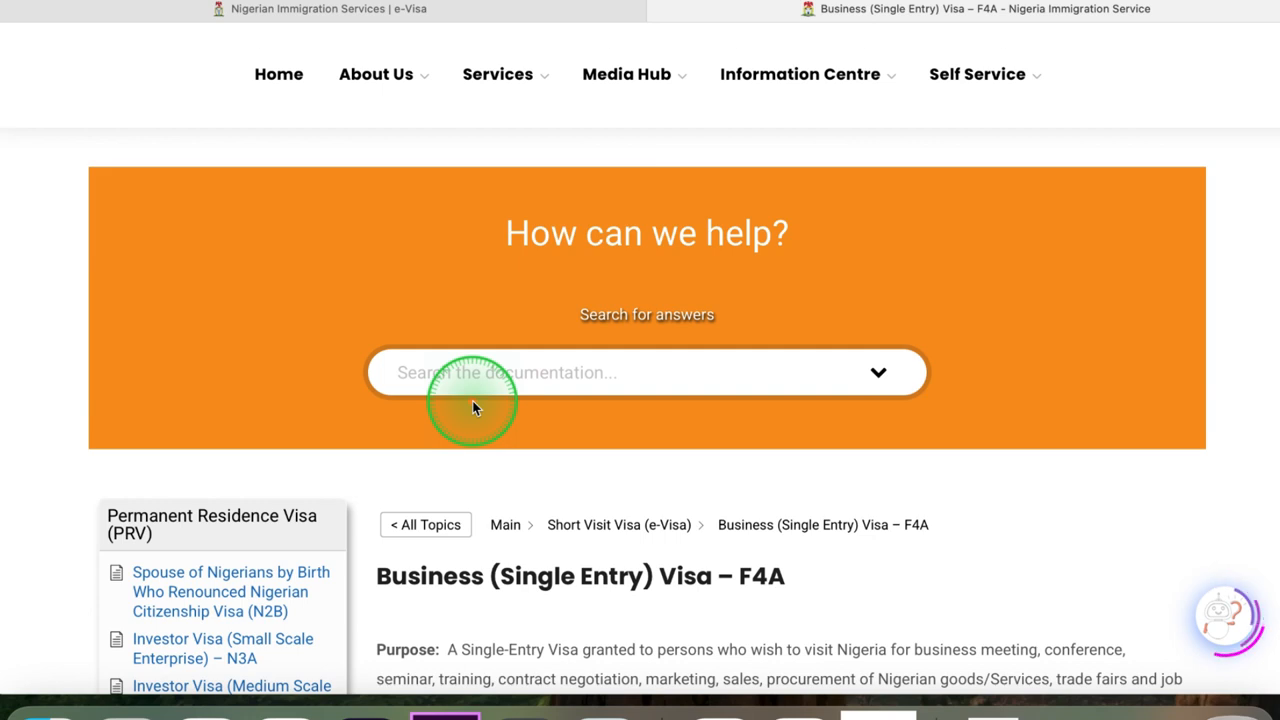
Review the requirements for the Business (Single Entry) Visa – F4A and highlight the CAC Certificate of inviting company.
{"action": "scroll", "coordinate": [474, 404], "scroll_direction": "down", "scroll_amount": 5}
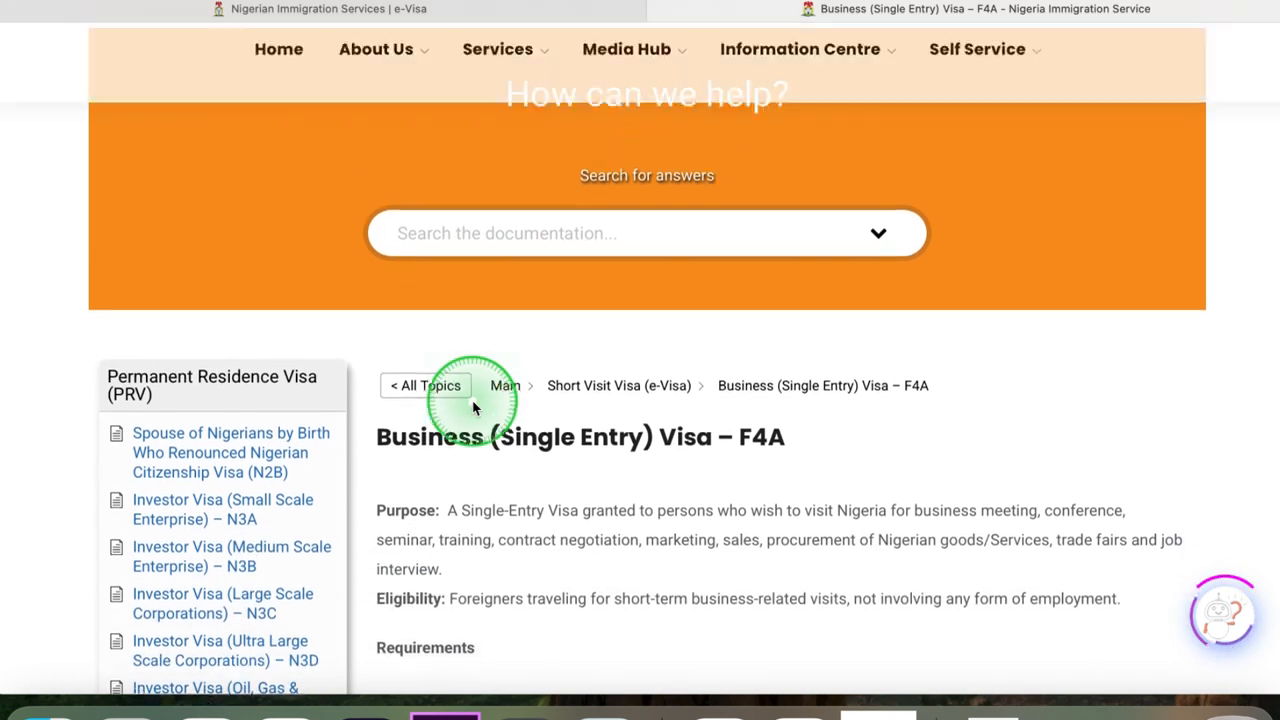
{"action": "scroll", "coordinate": [474, 404], "scroll_direction": "down", "scroll_amount": 2}
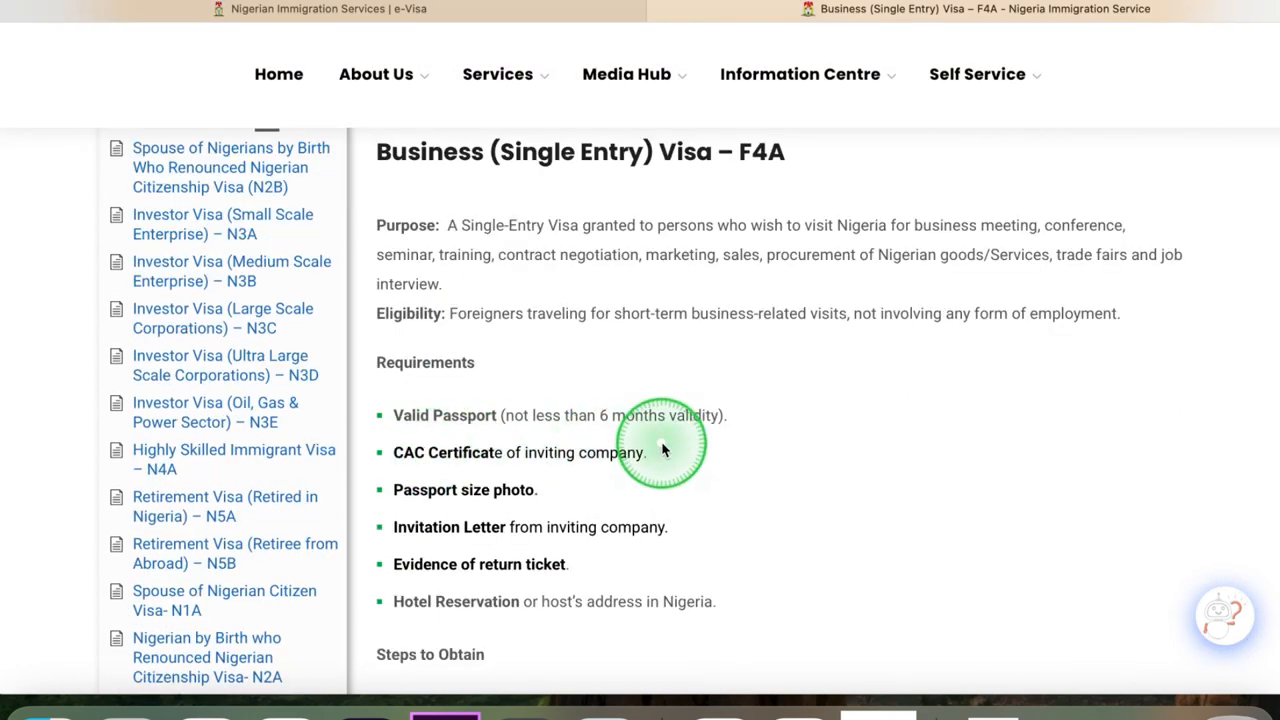
{"action": "left_click_drag", "start_coordinate": [396, 457], "coordinate": [652, 453]}
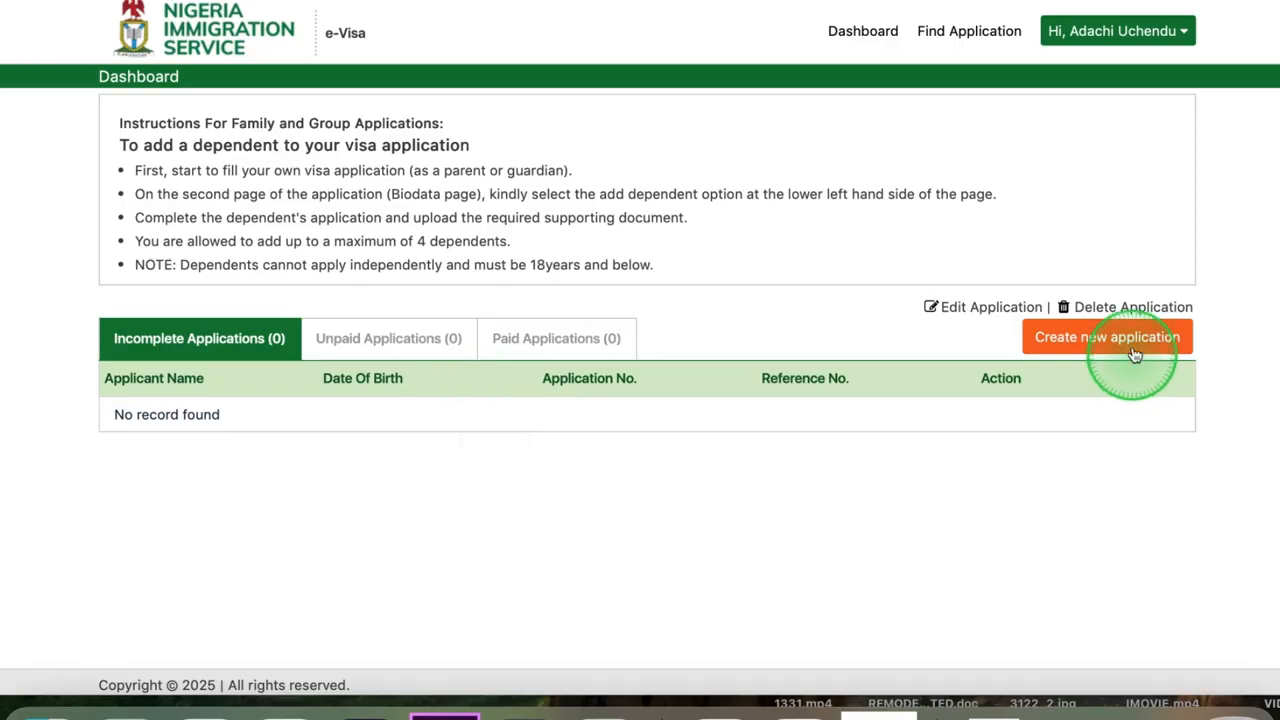
Create a new application for nationality Nigeria with visa class F9B - Returning Holders of Foreign Passports, choose the passport type and continue to Biodata.
{"action": "left_click", "coordinate": [1114, 340]}
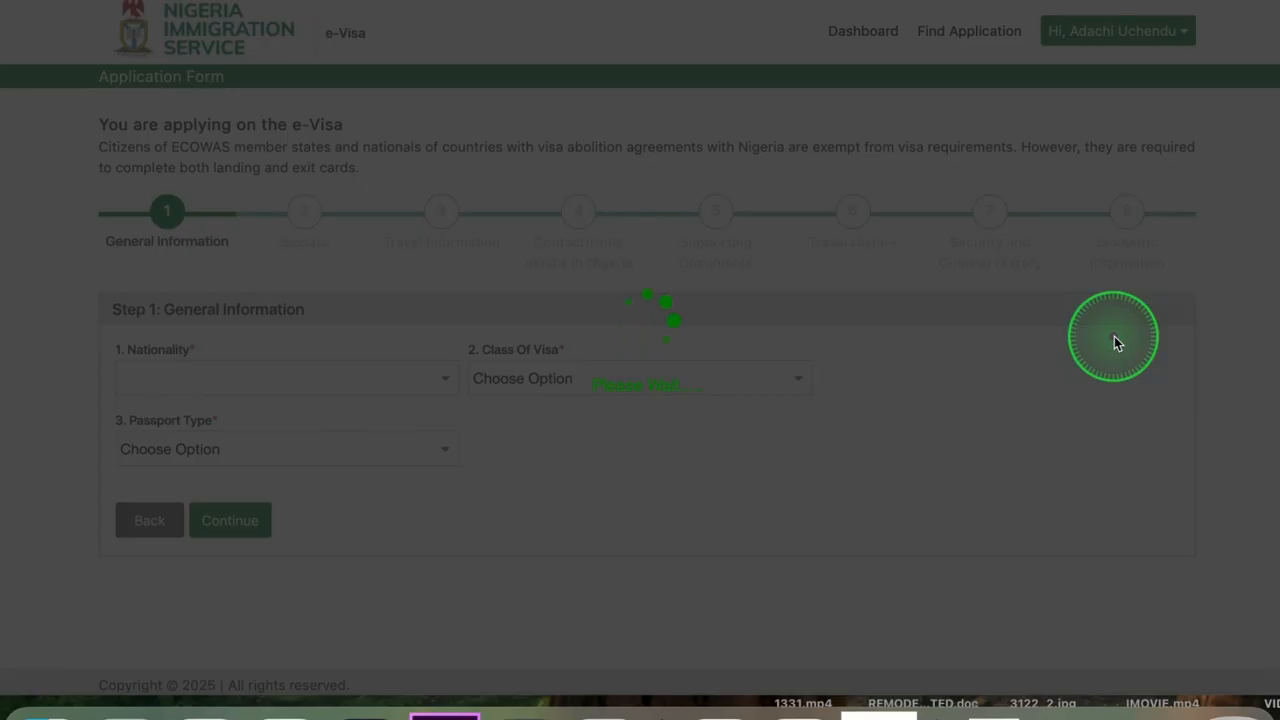
{"action": "left_click", "coordinate": [797, 384]}
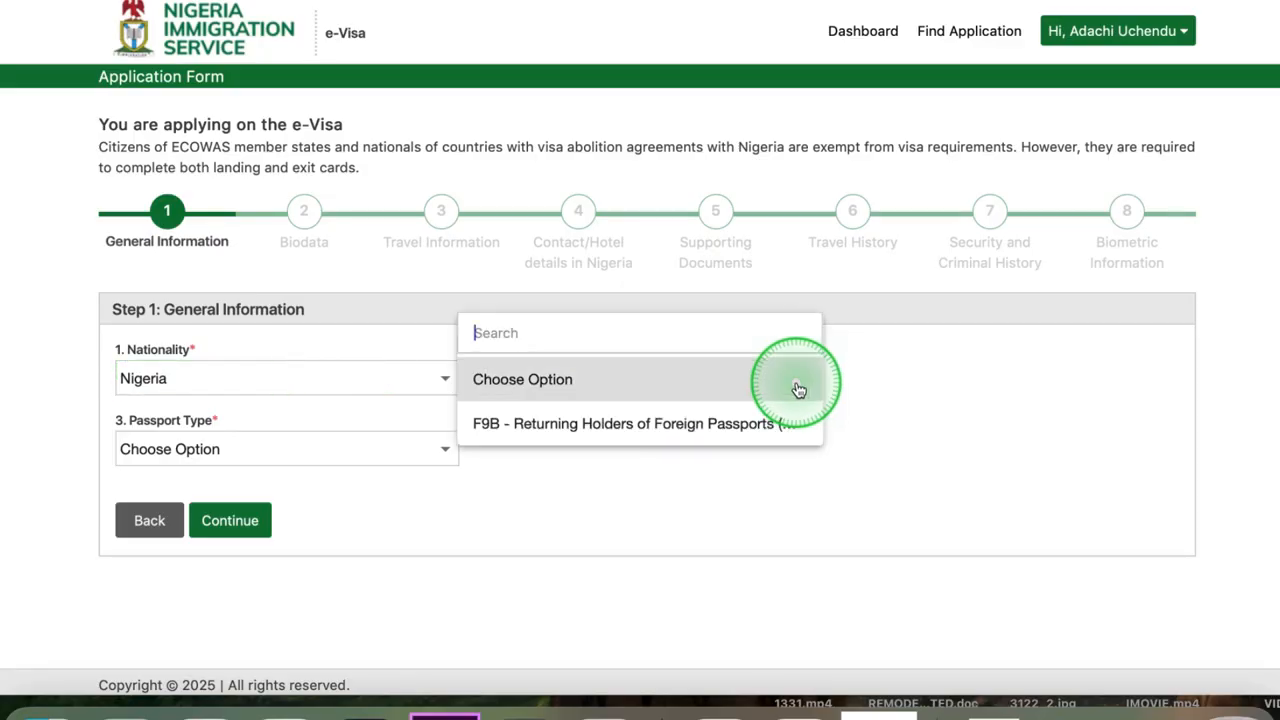
{"action": "left_click", "coordinate": [692, 423]}
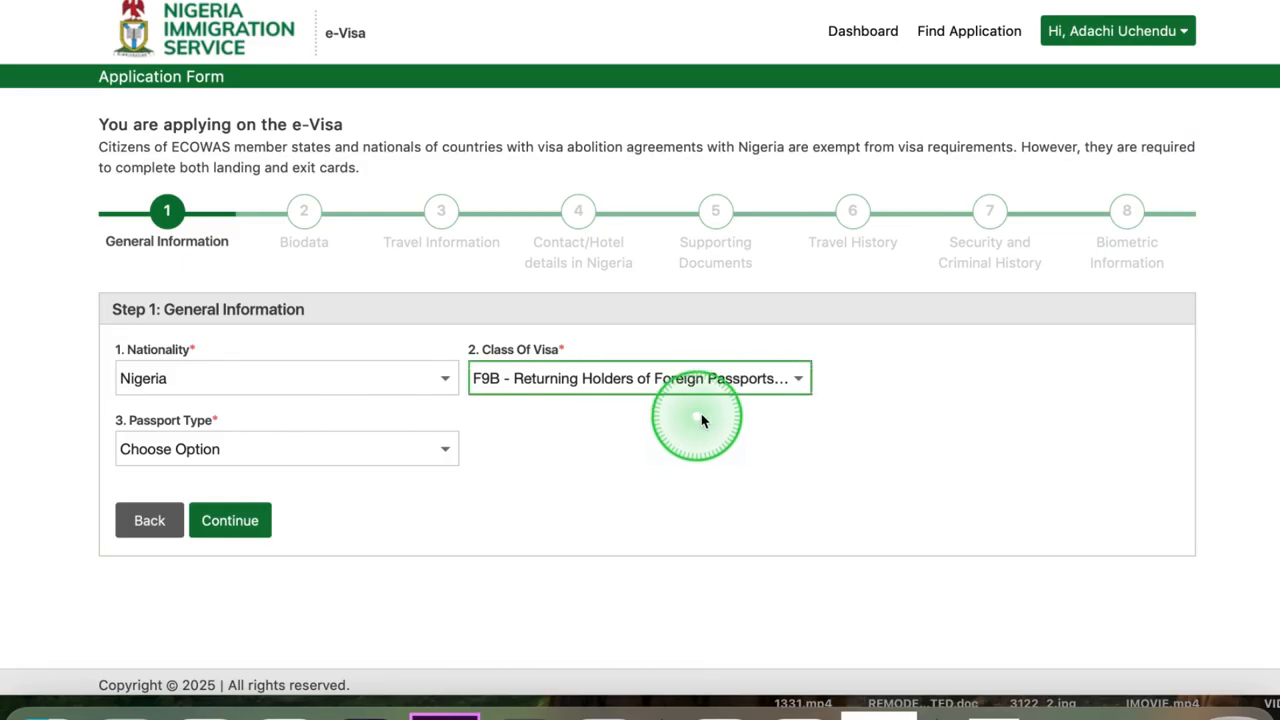
{"action": "left_click", "coordinate": [447, 452]}
{"action": "left_click", "coordinate": [149, 495]}
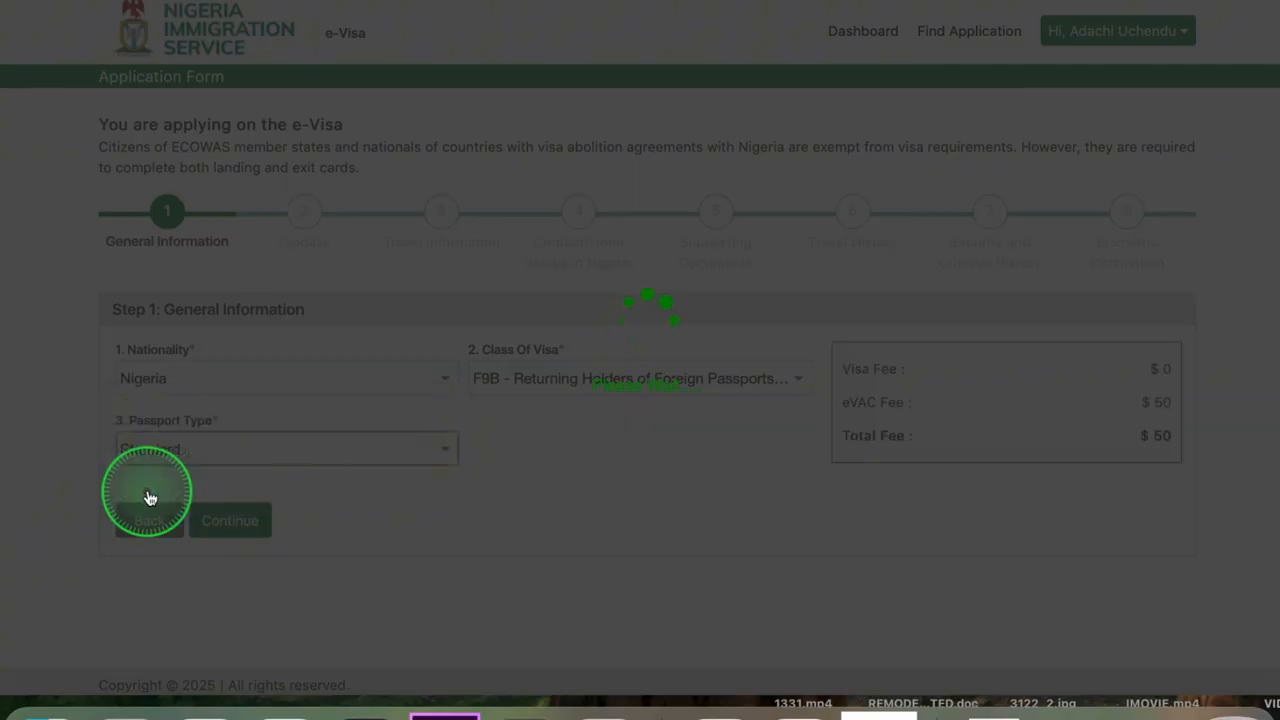
{"action": "scroll", "coordinate": [338, 568], "scroll_direction": "down", "scroll_amount": 2}
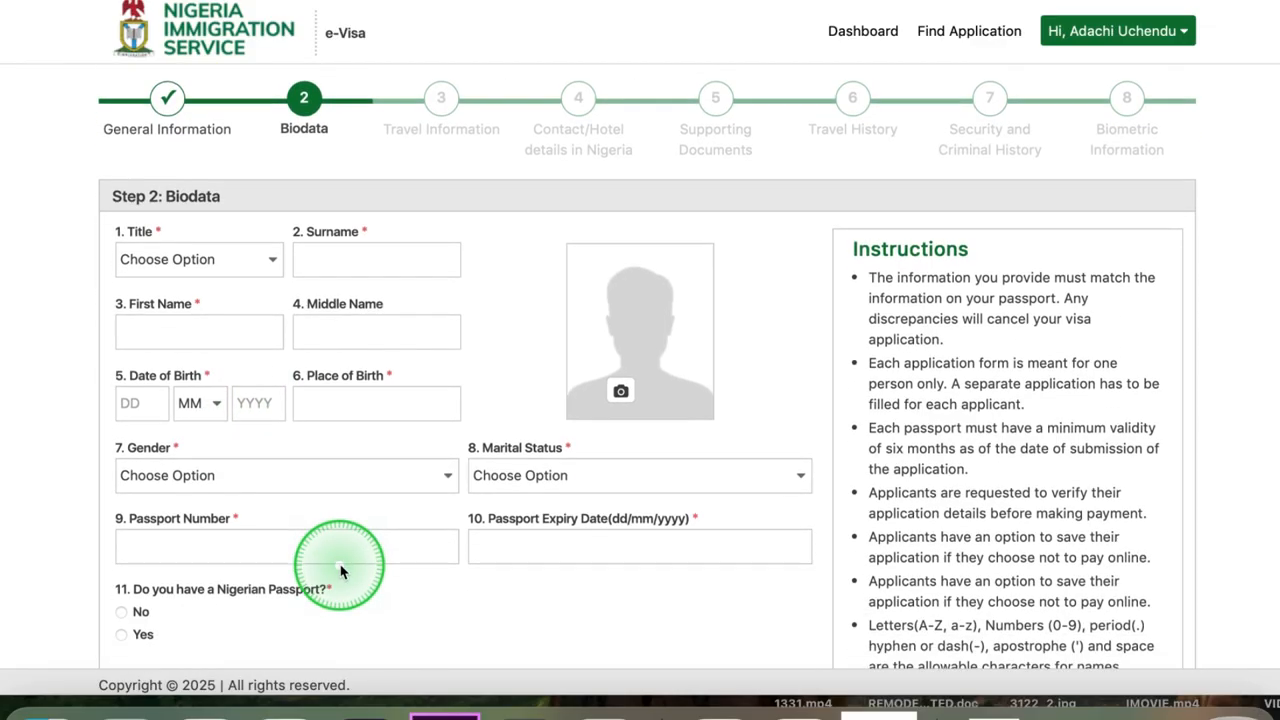
{"action": "scroll", "coordinate": [340, 571], "scroll_direction": "down", "scroll_amount": 1}
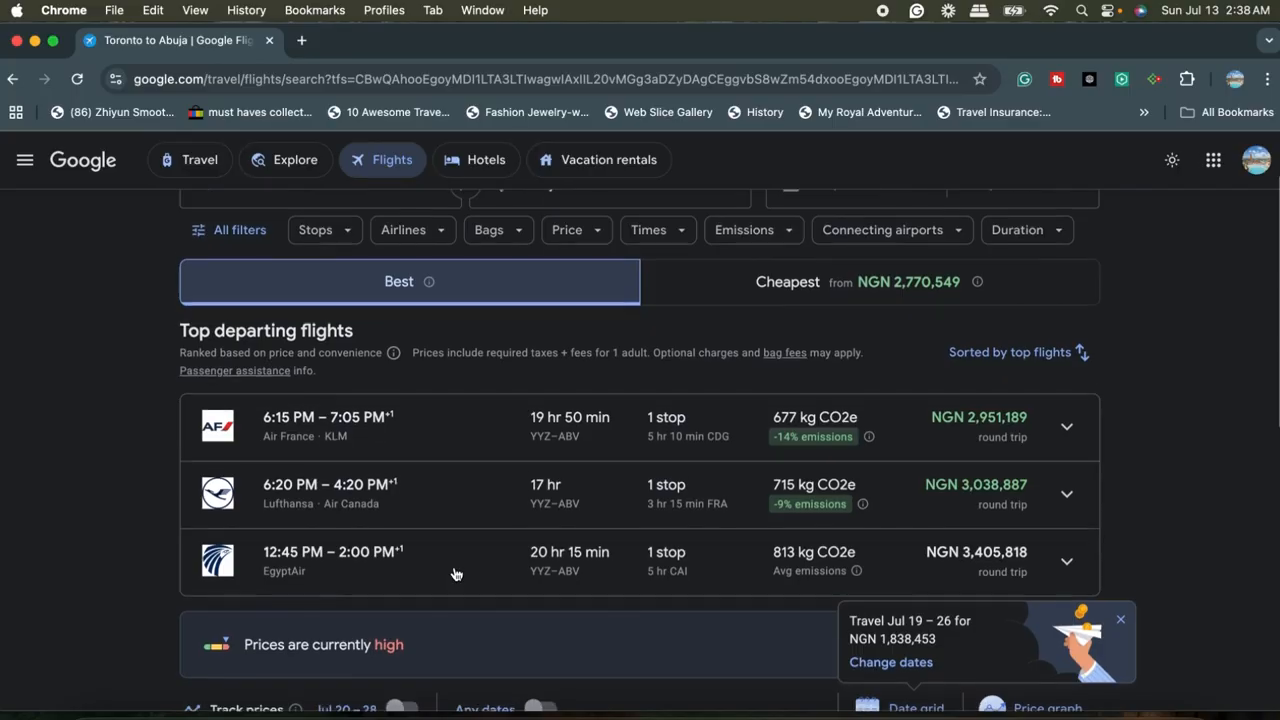
Look over round-trip flights from Toronto to Abuja for Jul 20 to Jul 28 in Google Flights.
{"action": "scroll", "coordinate": [451, 571], "scroll_direction": "down", "scroll_amount": 1}
{"action": "scroll", "coordinate": [455, 573], "scroll_direction": "up", "scroll_amount": 2}
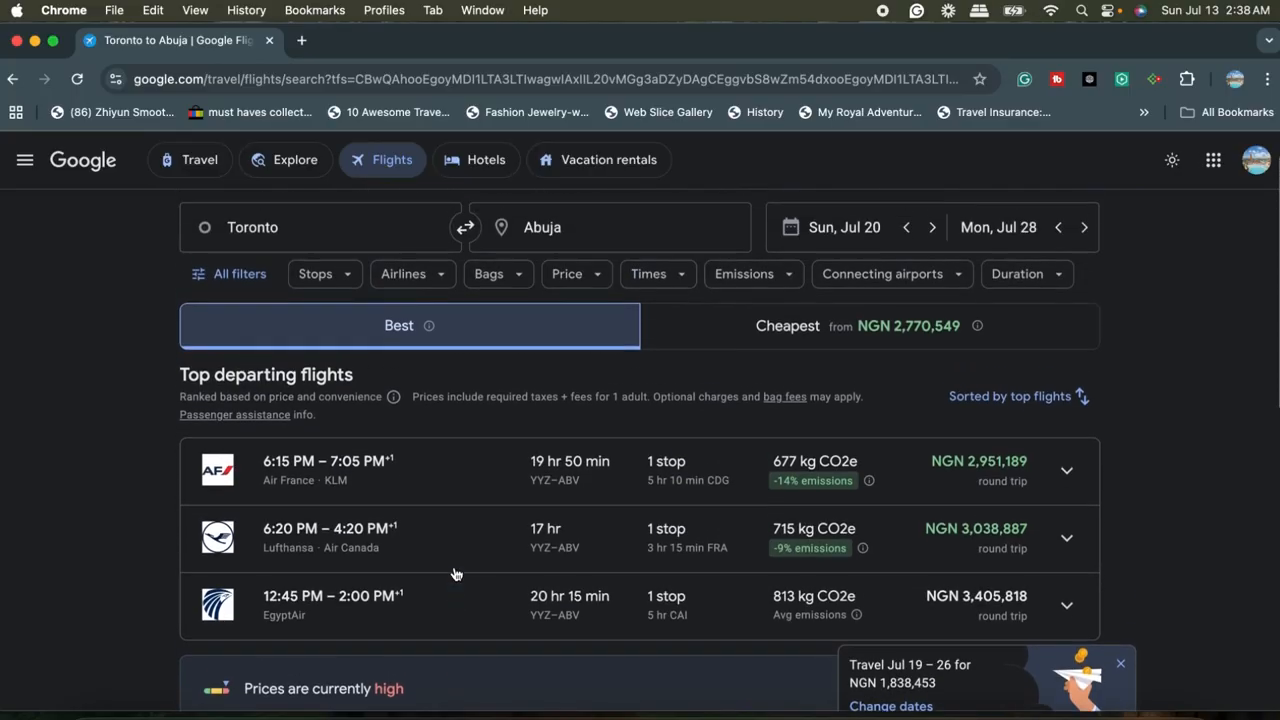
{"action": "scroll", "coordinate": [455, 573], "scroll_direction": "up", "scroll_amount": 1}
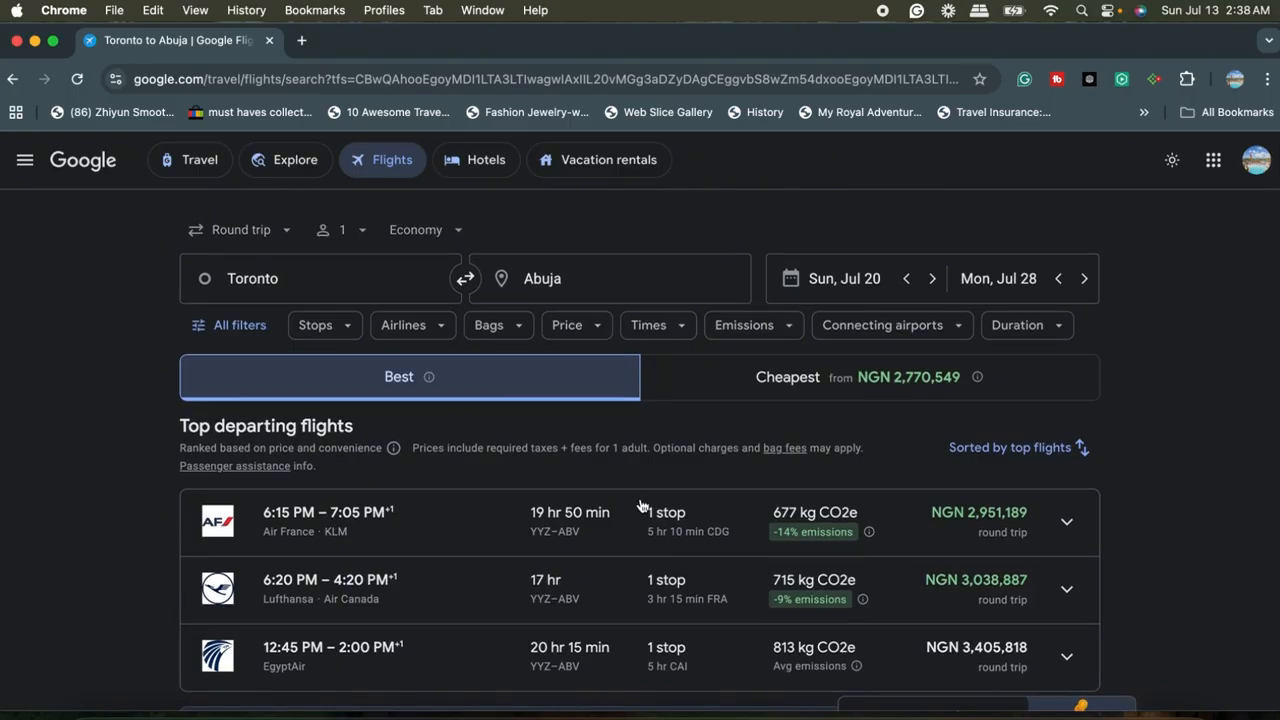